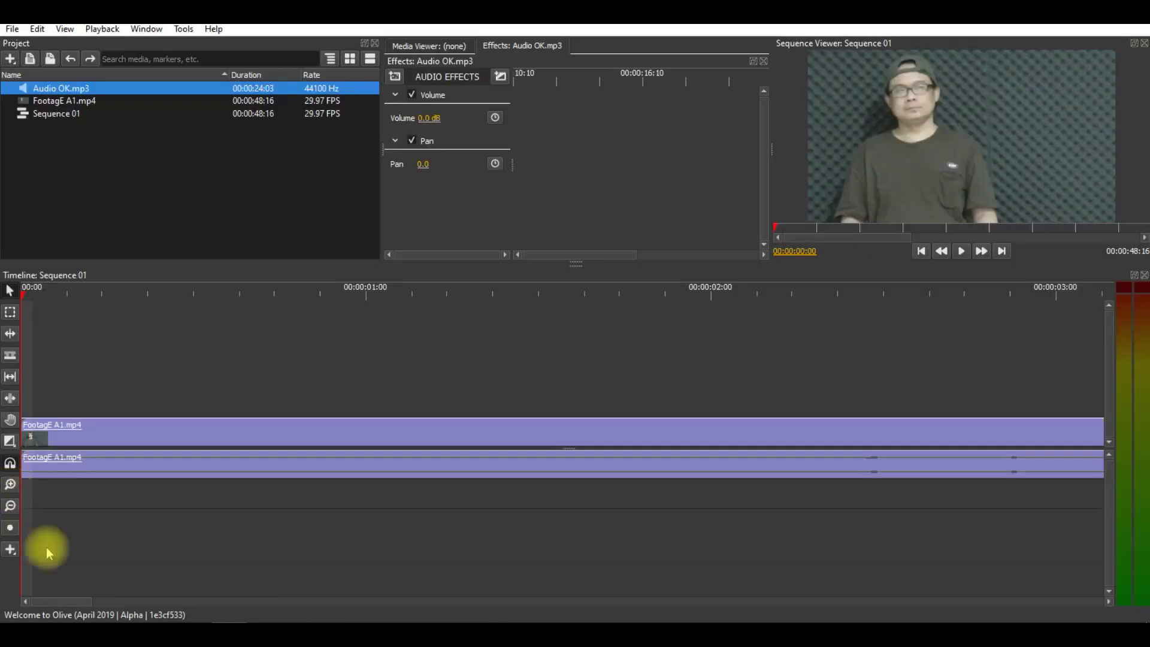
# Step: Set the playhead at 00:00:10:25, where the camera audio peak starts, and shift Audio OK.mp3 earlier to line its matching peak up there
pyautogui.moveTo(67, 599); pyautogui.dragTo(261, 602)
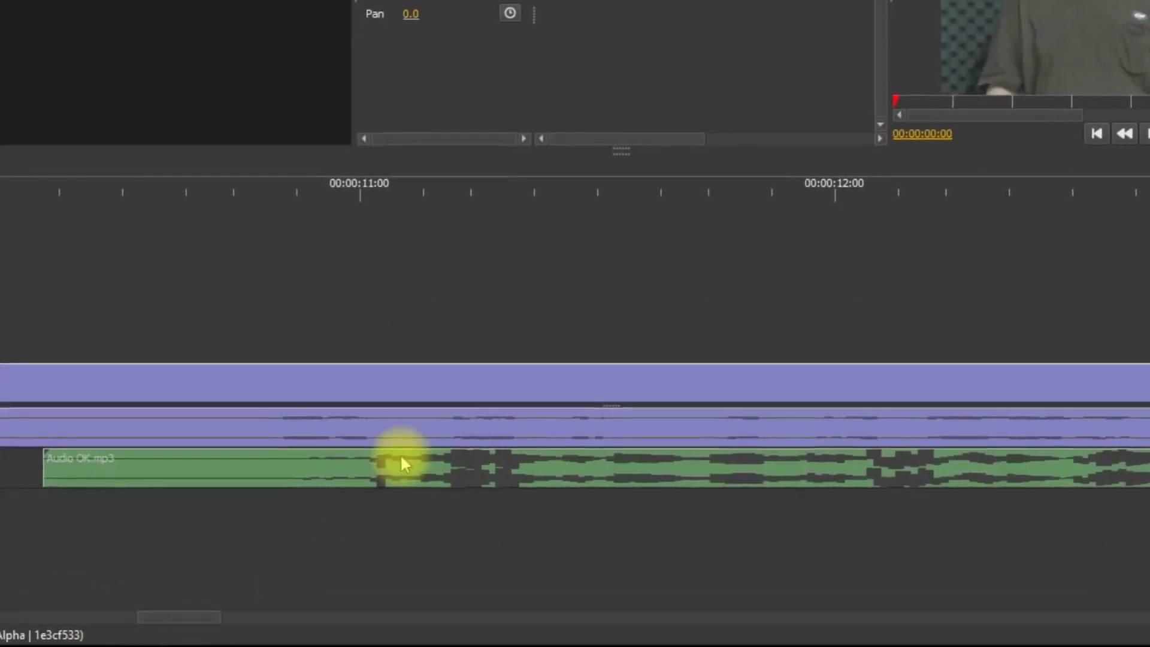
pyautogui.moveTo(286, 183)
pyautogui.mouseDown()
pyautogui.moveTo(301, 183)
pyautogui.moveTo(282, 183)
pyautogui.mouseUp()
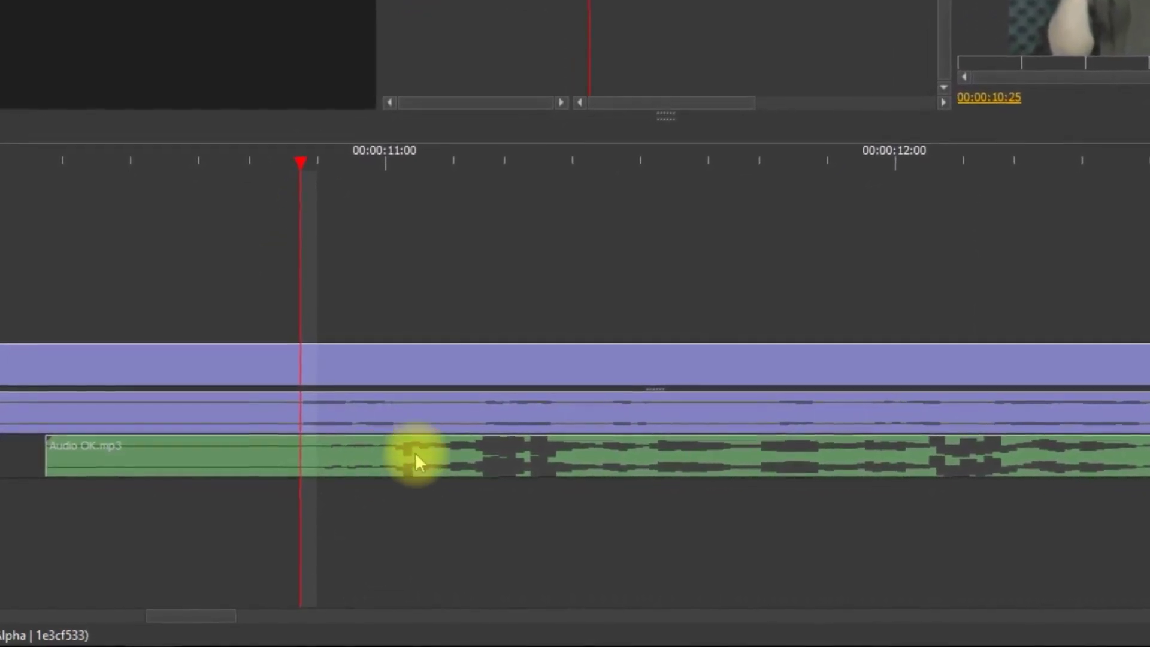
pyautogui.click(443, 453)
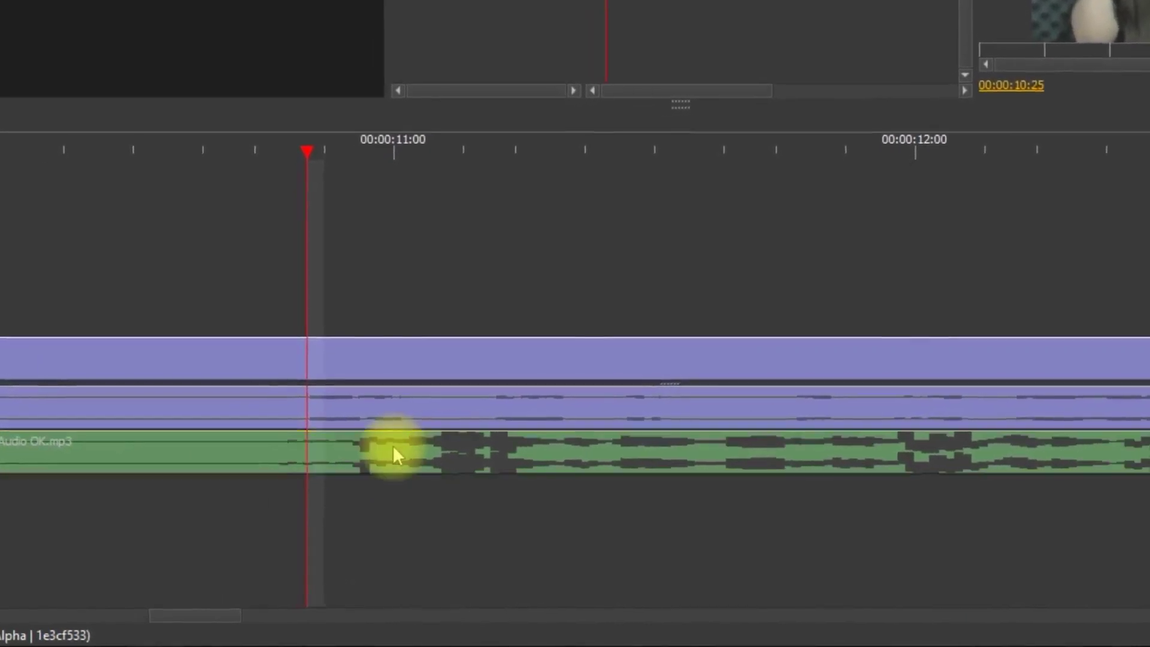
pyautogui.moveTo(387, 445); pyautogui.dragTo(331, 429)
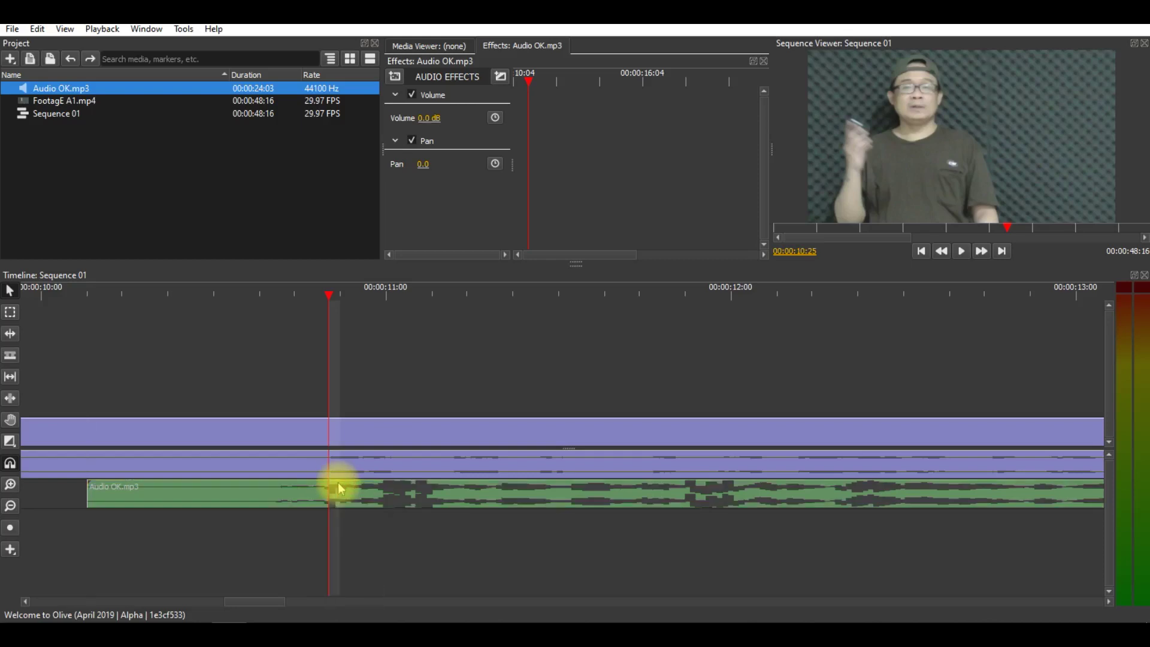
# Step: Play the sequence from 00:00:10:25 in short passages to check whether Audio OK.mp3 is in sync with the footage
pyautogui.click(961, 251)
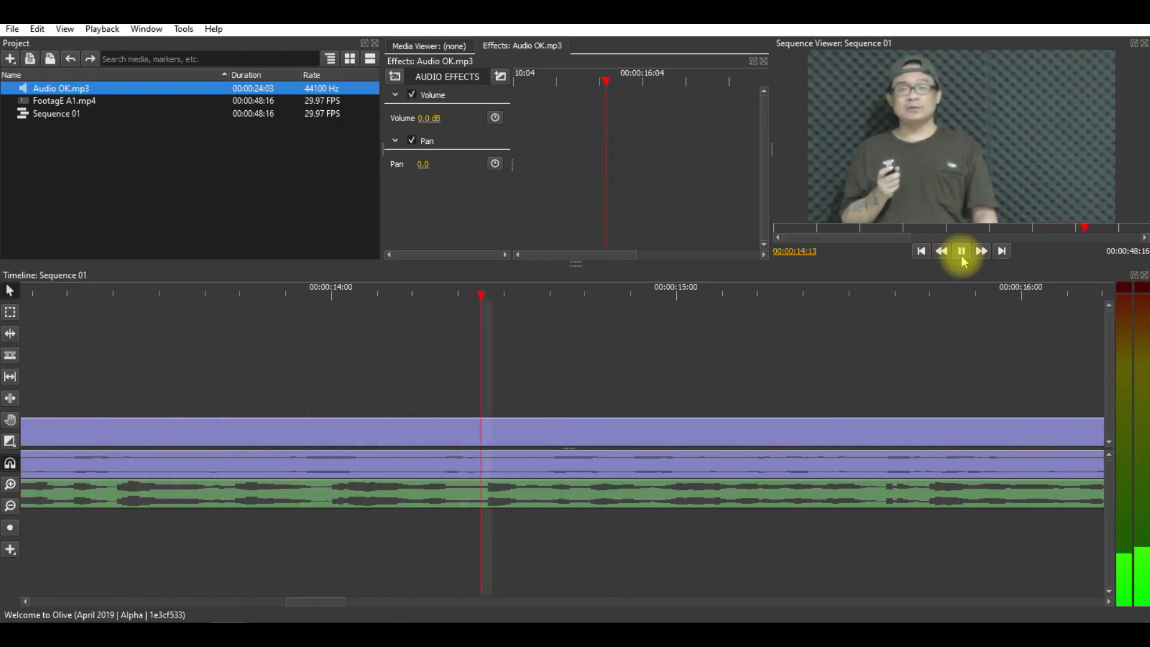
pyautogui.click(962, 257)
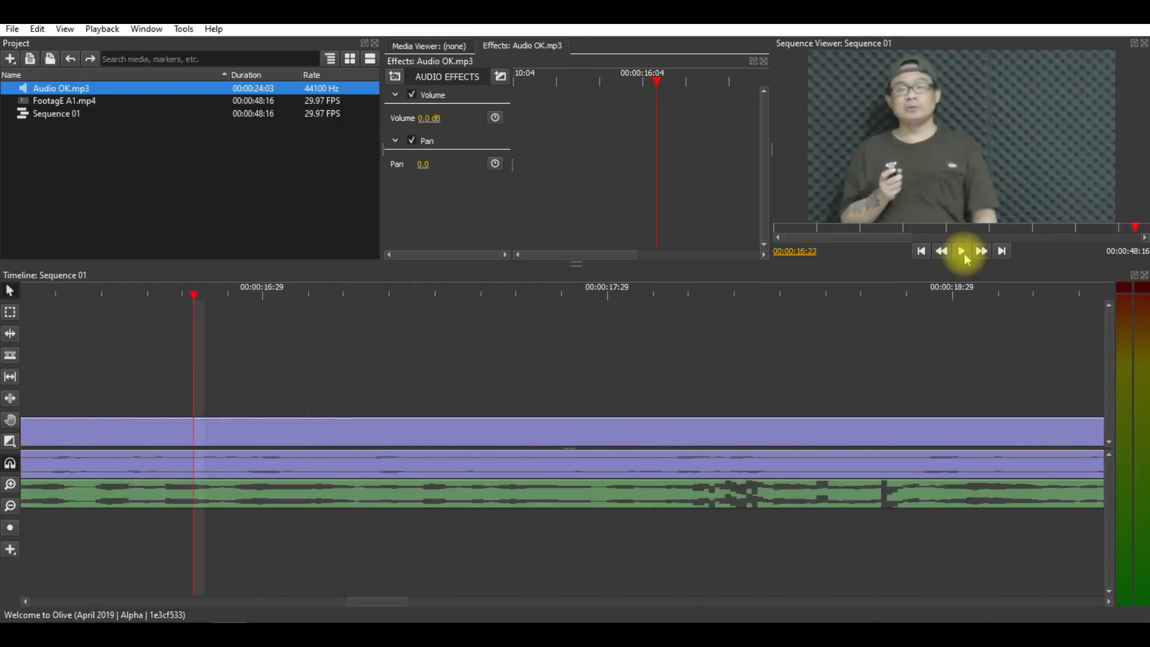
pyautogui.click(961, 253)
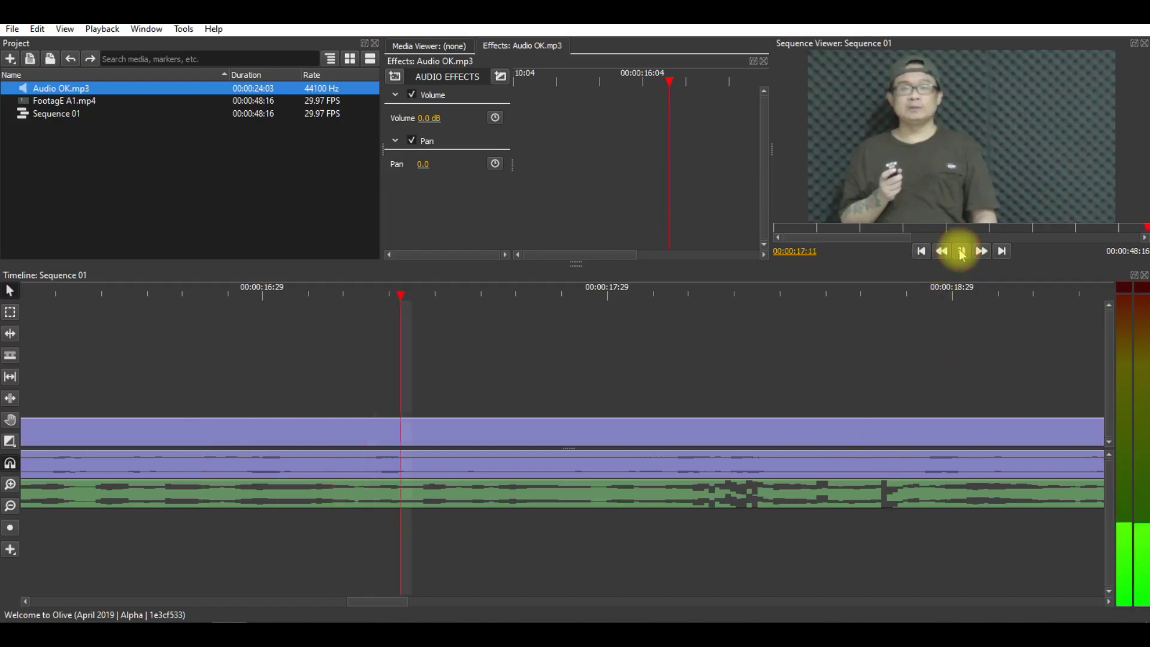
pyautogui.click(961, 253)
# Step: Nudge Audio OK.mp3 about one frame later on its track and return the playhead to 00:00:10:25
pyautogui.moveTo(393, 605); pyautogui.dragTo(253, 587)
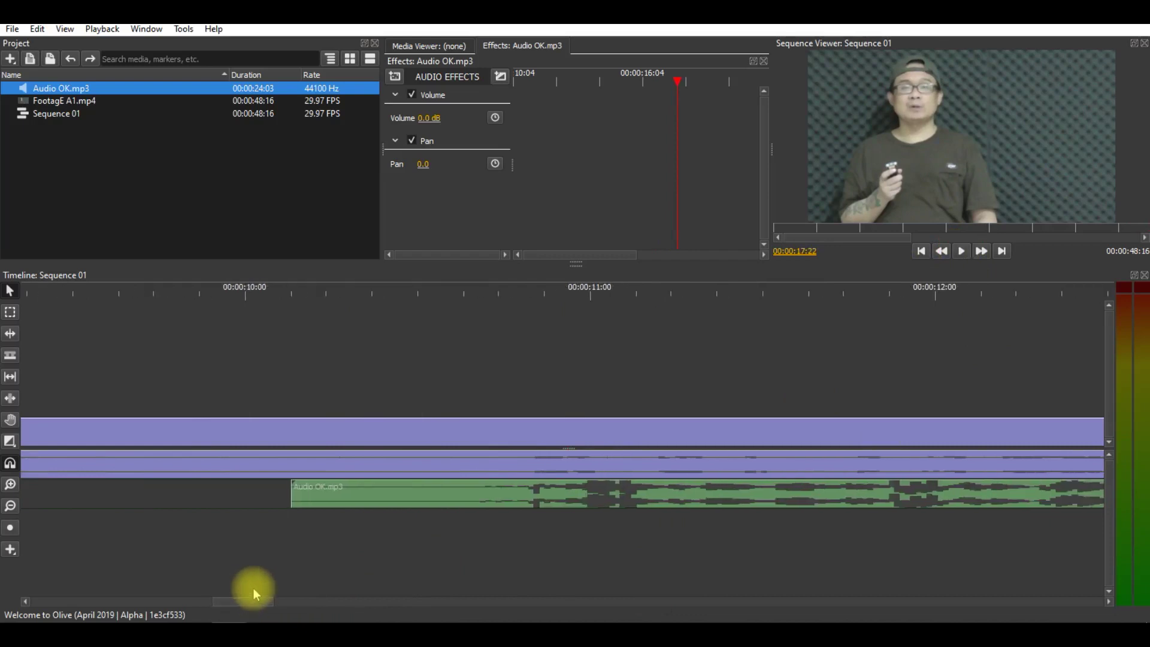
pyautogui.click(533, 493)
pyautogui.click(541, 492)
pyautogui.moveTo(541, 493); pyautogui.dragTo(570, 490)
pyautogui.moveTo(234, 601); pyautogui.dragTo(244, 601)
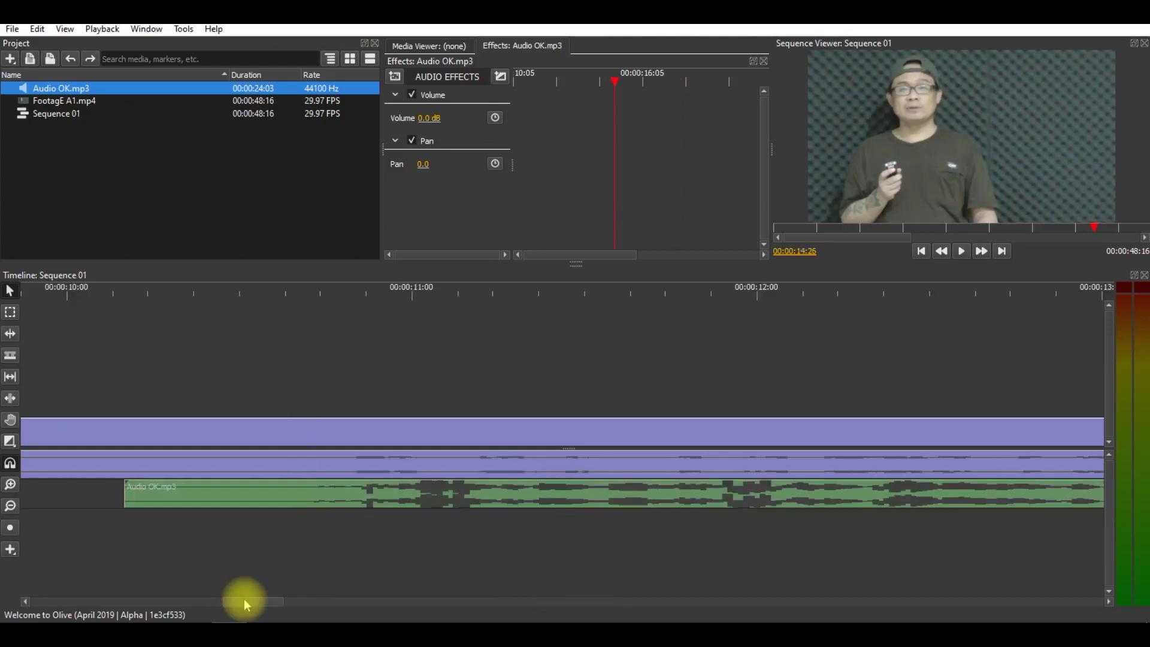
pyautogui.moveTo(367, 288); pyautogui.dragTo(356, 291)
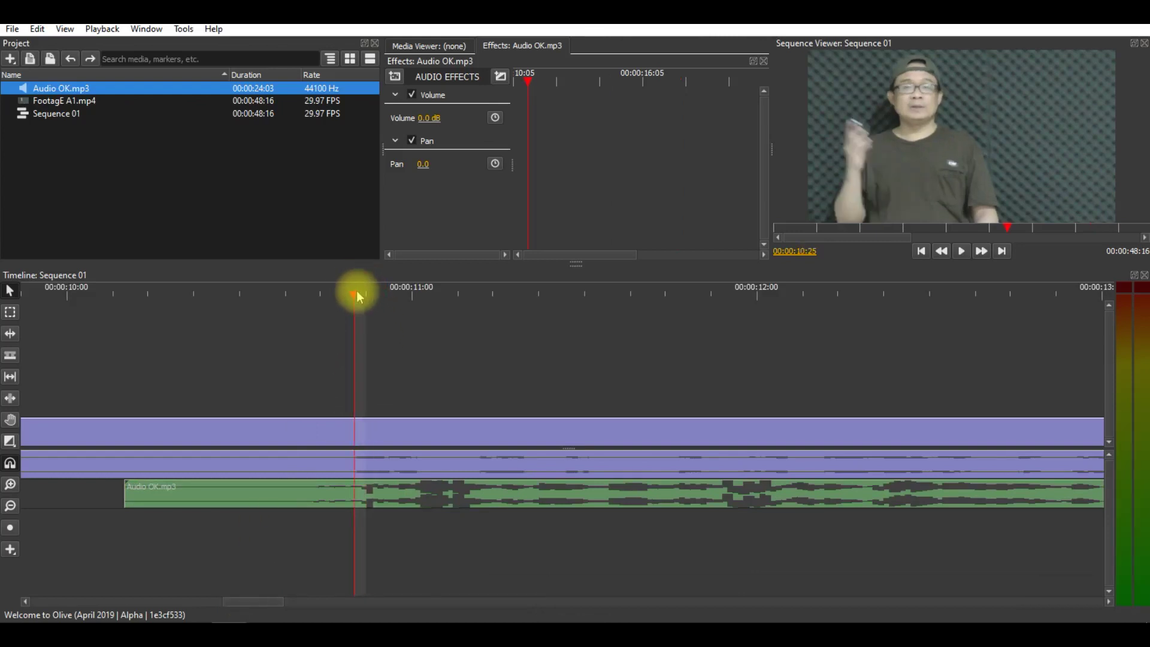
# Step: Split the FootagE A1.mp4 clip at 00:00:10:25 and delete the part before the cut
pyautogui.click(359, 427)
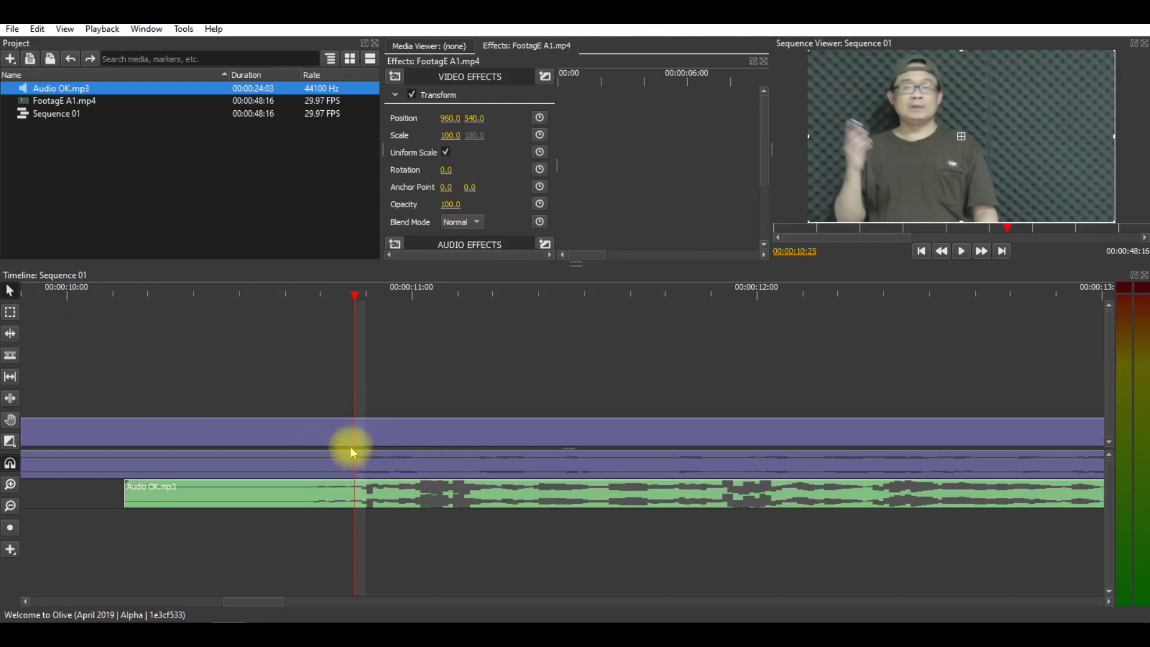
pyautogui.rightClick(357, 441)
pyautogui.click(426, 265)
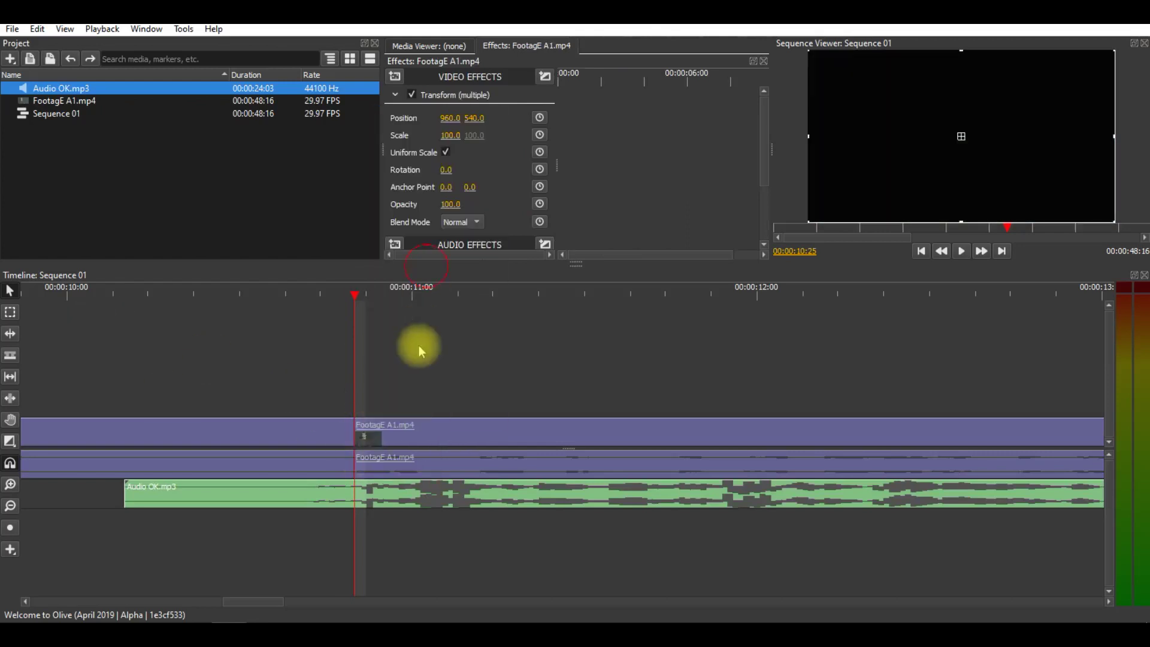
pyautogui.click(420, 351)
pyautogui.click(314, 436)
pyautogui.press('Delete')
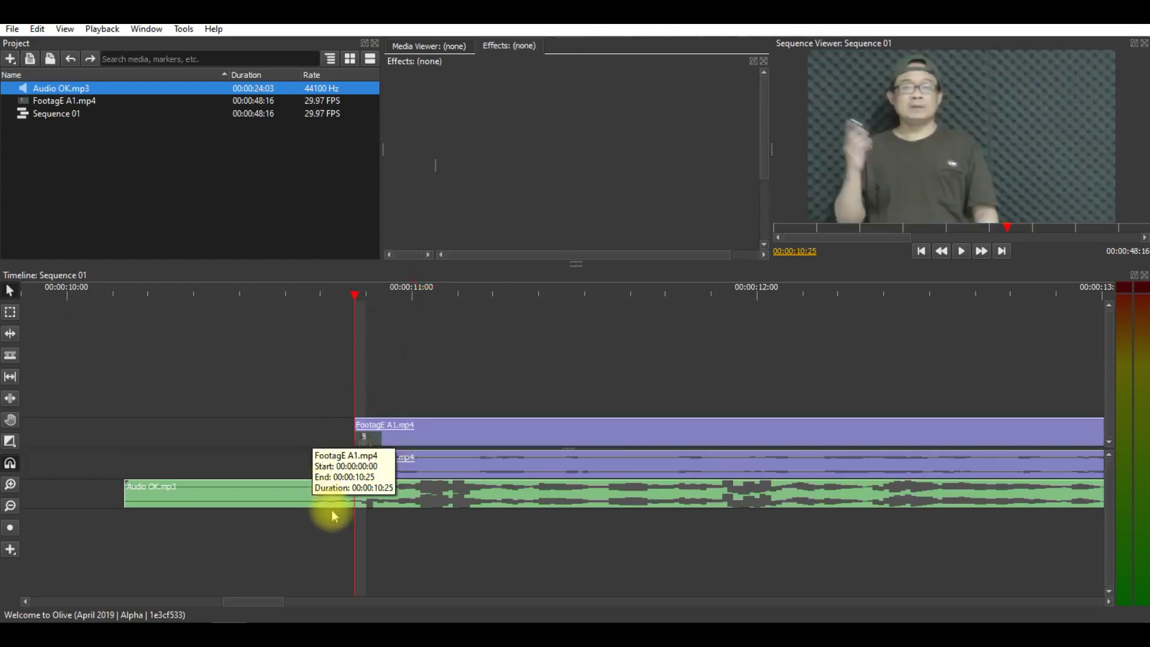
# Step: Split Audio OK.mp3 at 00:00:10:25 and remove the part before the cut
pyautogui.click(326, 499)
pyautogui.rightClick(326, 499)
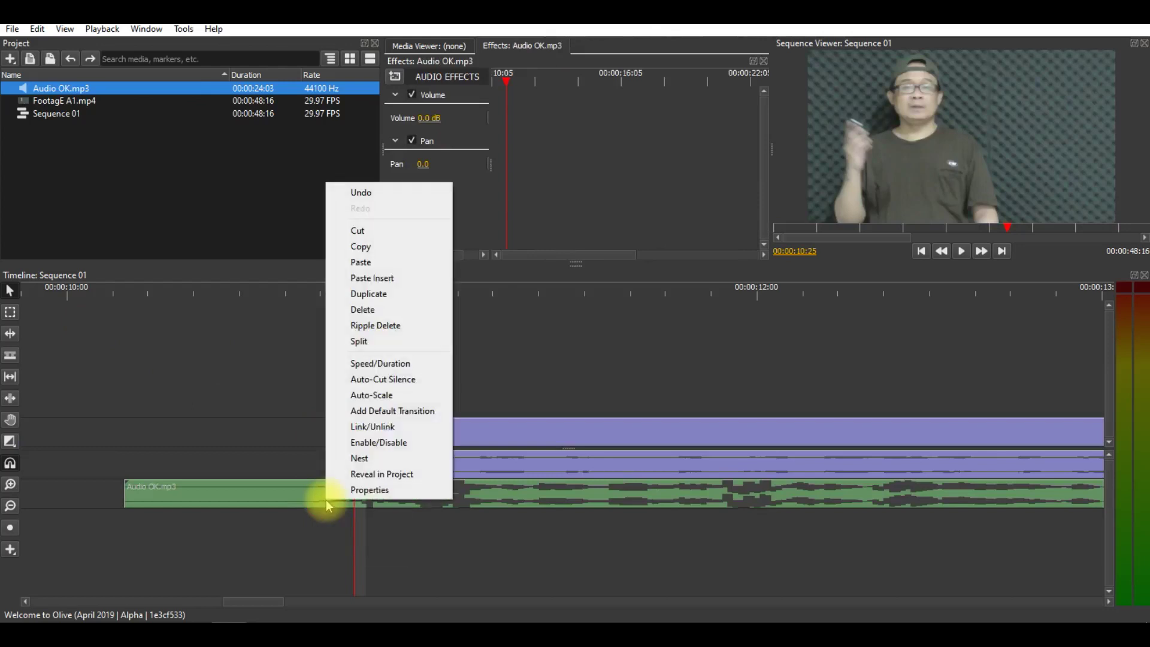
pyautogui.click(359, 341)
# Step: Ripple delete the empty space ahead of the trimmed clips so they start at the beginning of the timeline
pyautogui.click(102, 601)
pyautogui.moveTo(191, 603); pyautogui.dragTo(281, 605)
pyautogui.rightClick(437, 438)
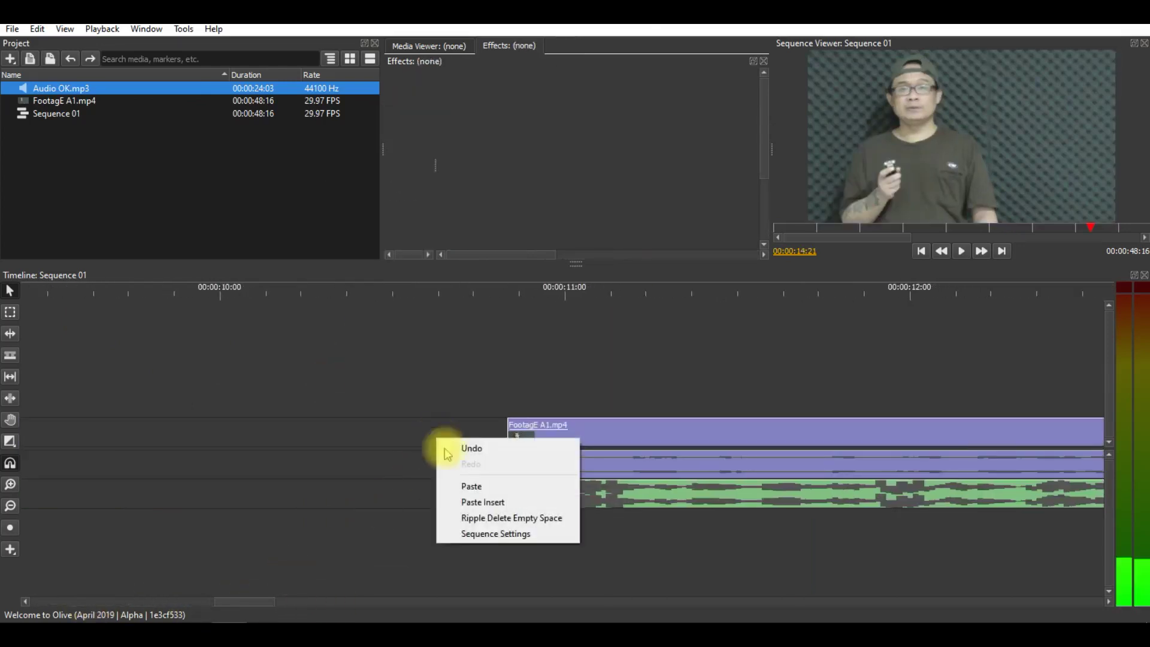
pyautogui.click(464, 518)
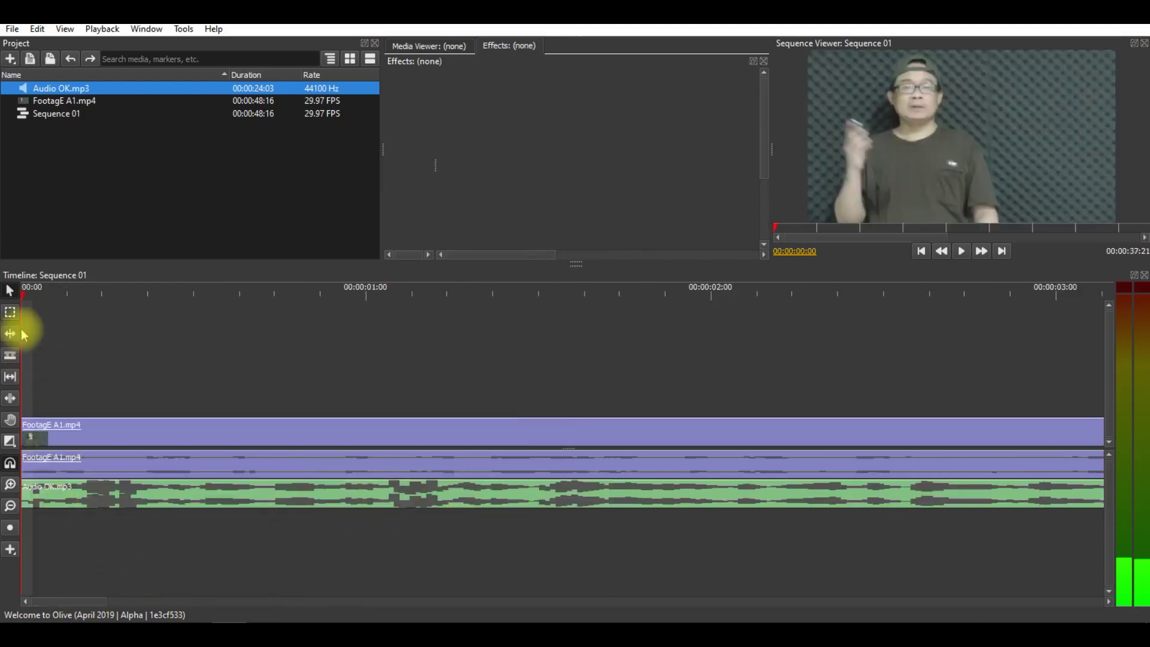
# Step: Split Audio OK.mp3 one frame in, at 00:00:00:01, leaving the video clip uncut
pyautogui.click(10, 484)
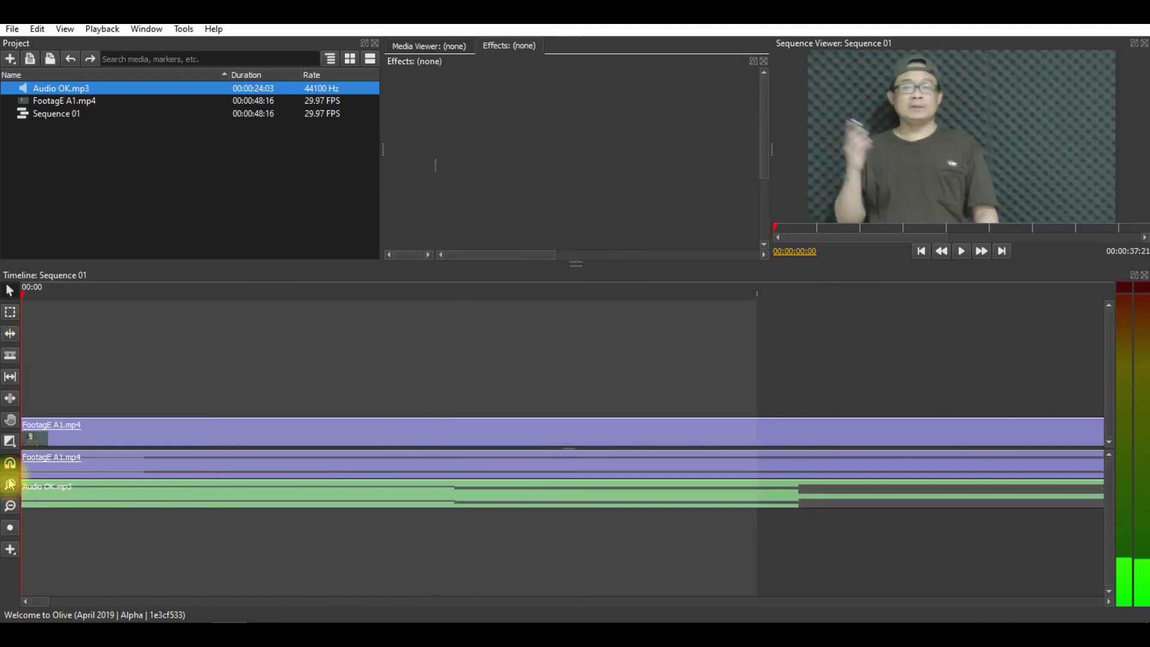
pyautogui.click(757, 290)
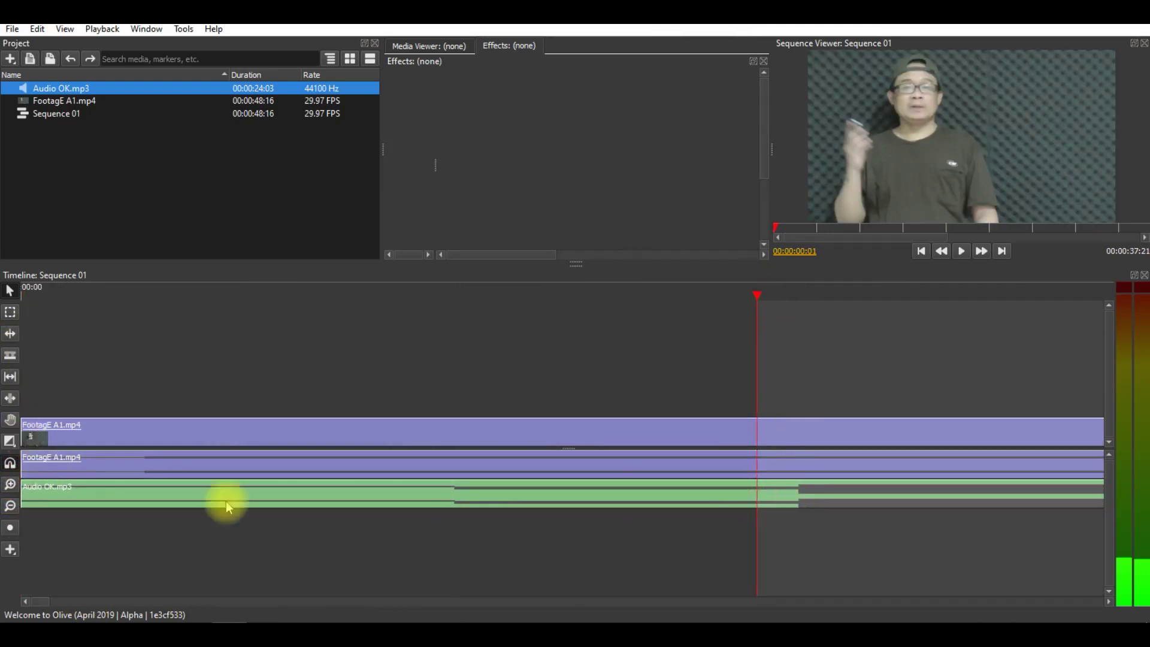
pyautogui.click(753, 492)
pyautogui.rightClick(753, 493)
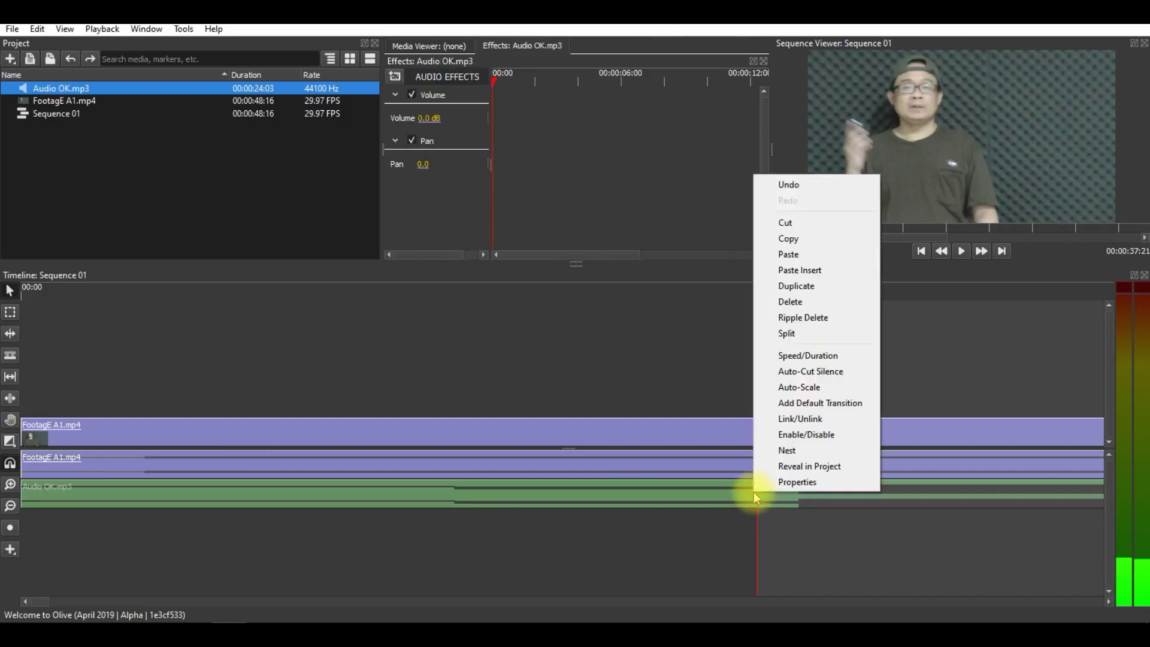
pyautogui.click(813, 339)
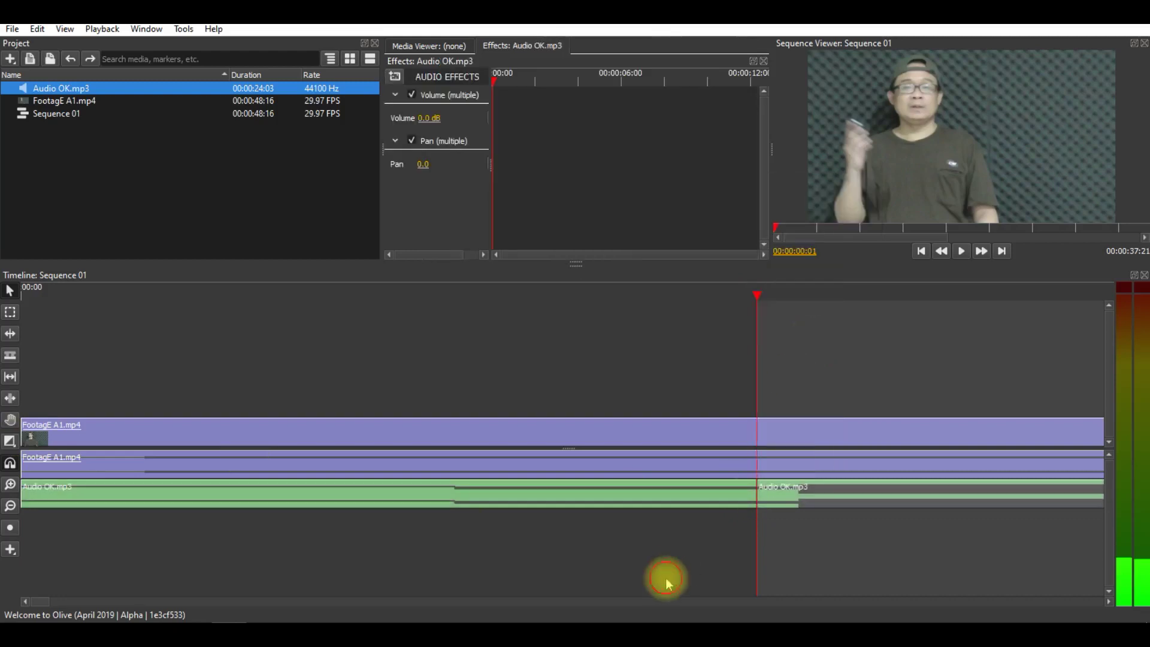
# Step: Try to delete a piece of the split Audio OK.mp3 at the one-frame cut, and undo the deletion
pyautogui.click(10, 505)
pyautogui.click(303, 601)
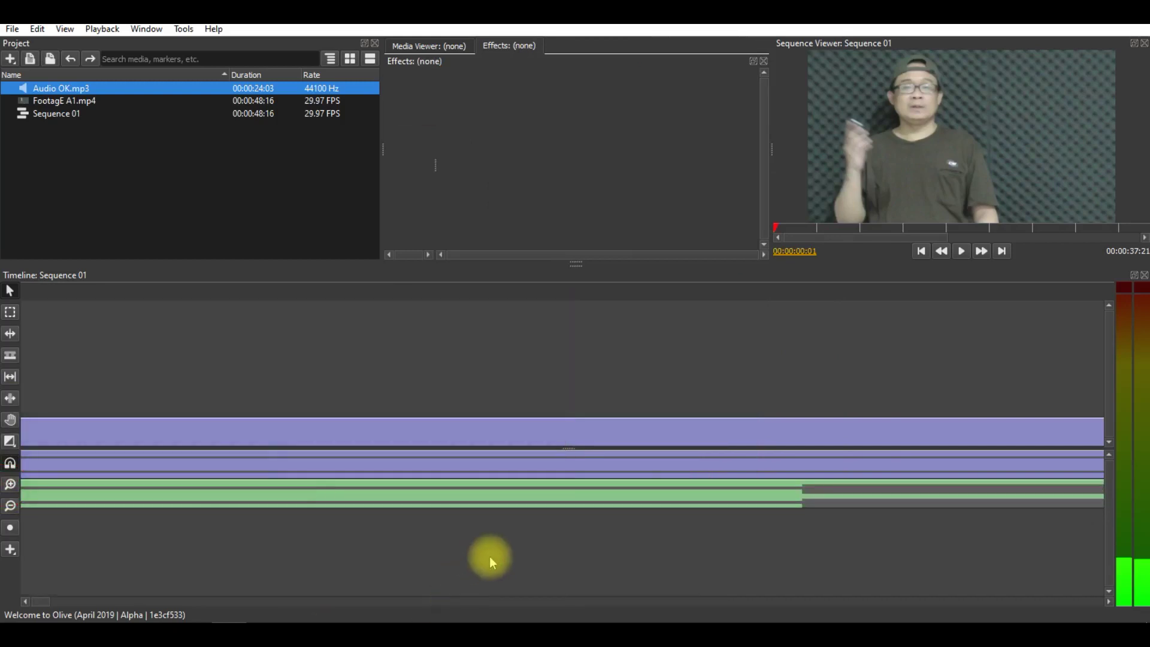
pyautogui.click(10, 505)
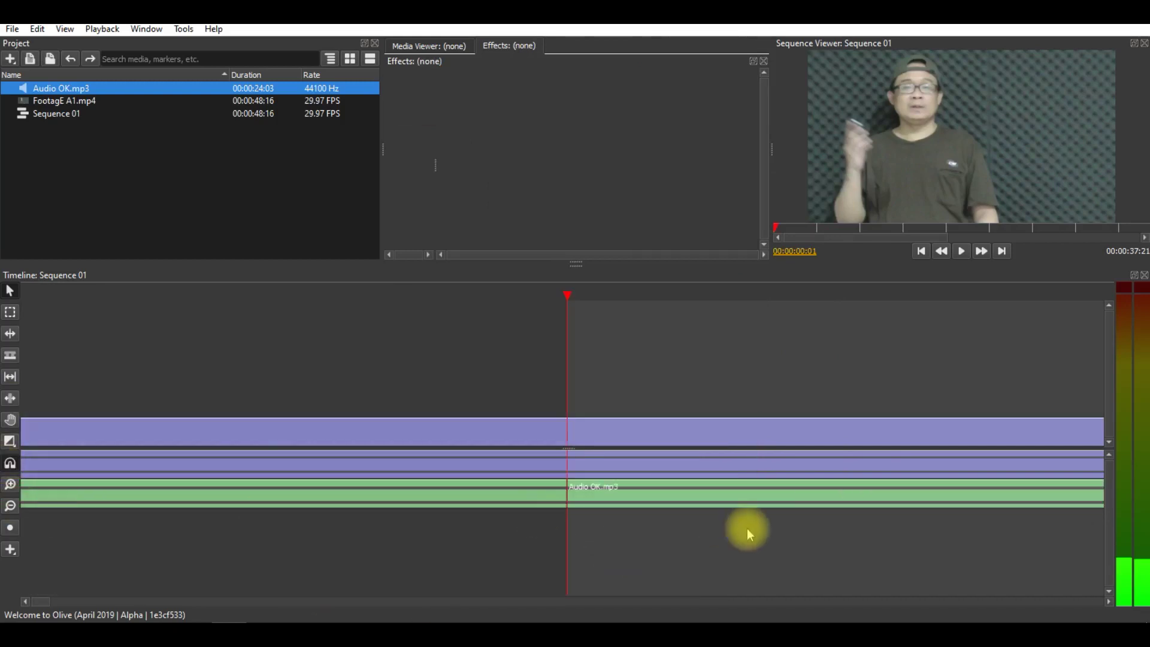
pyautogui.click(529, 430)
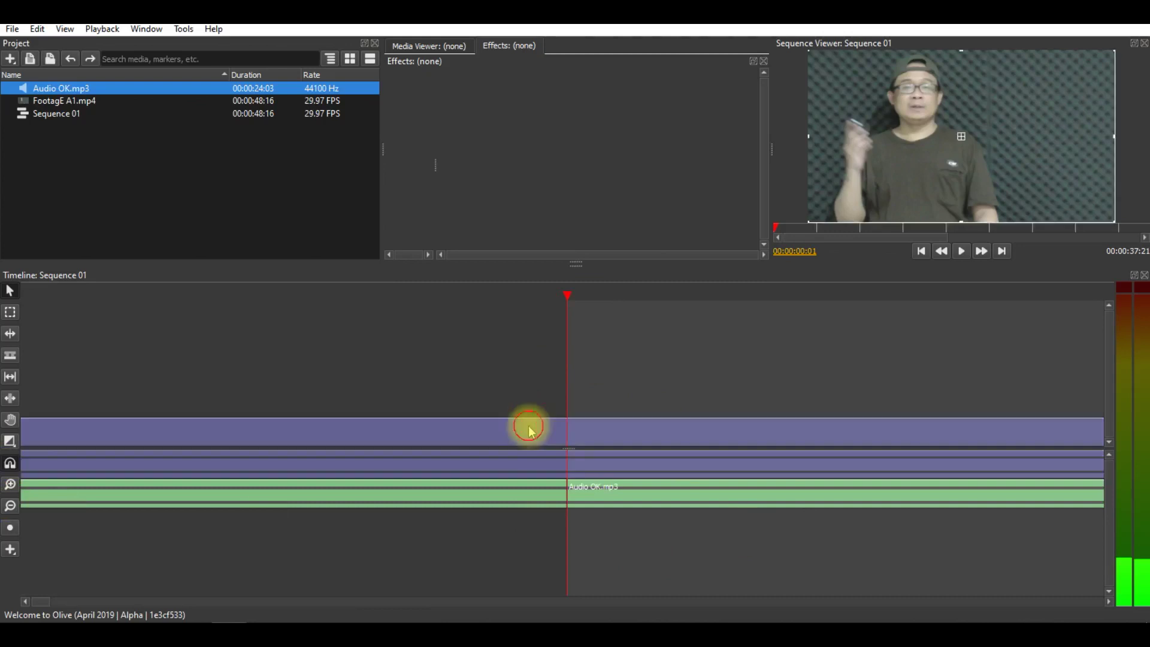
pyautogui.click(481, 502)
pyautogui.rightClick(481, 499)
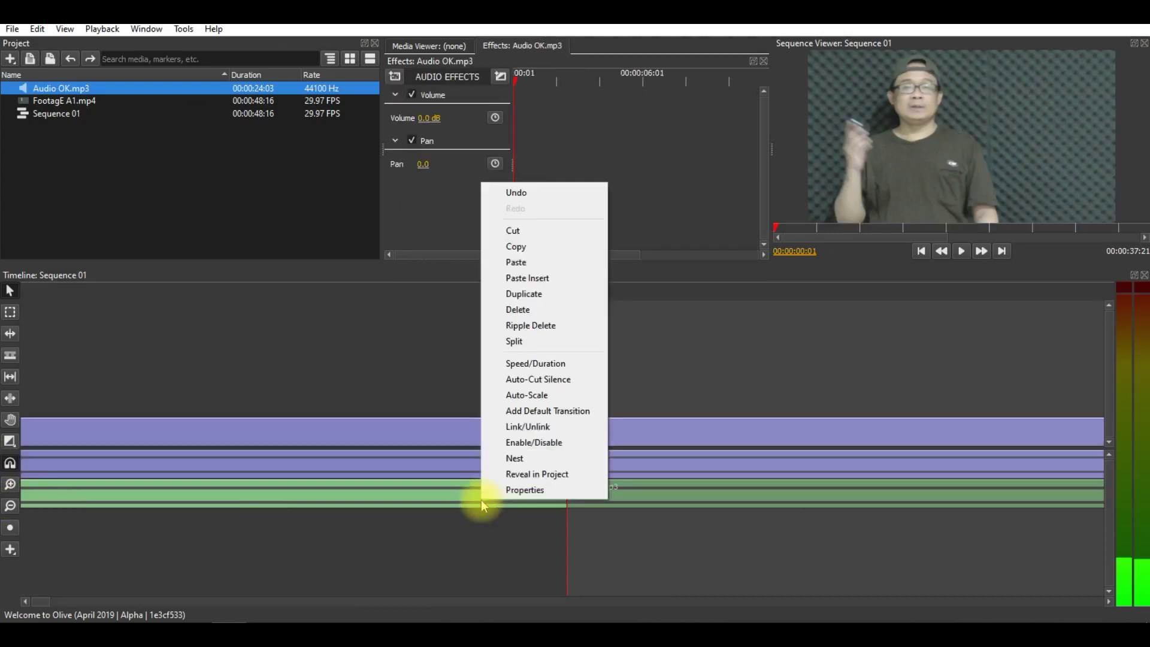
pyautogui.click(545, 310)
pyautogui.click(37, 29)
pyautogui.click(48, 43)
# Step: Move the longer Audio OK.mp3 piece down to a lower audio track, apart from the one-frame piece
pyautogui.moveTo(643, 502); pyautogui.dragTo(649, 553)
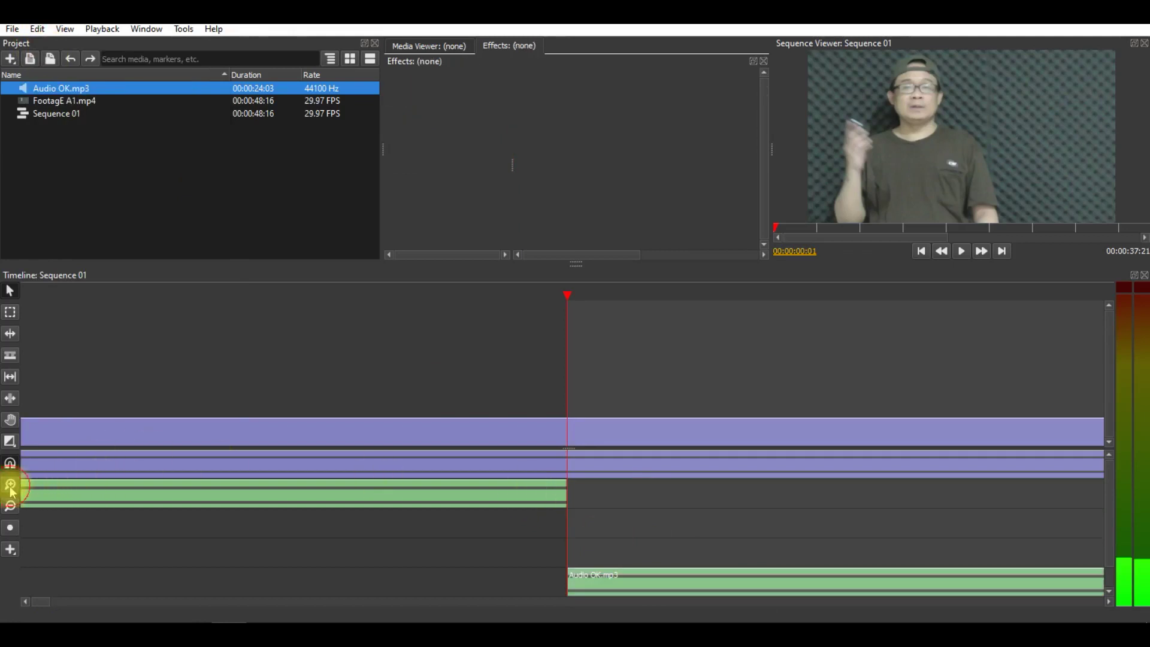
pyautogui.click(10, 506)
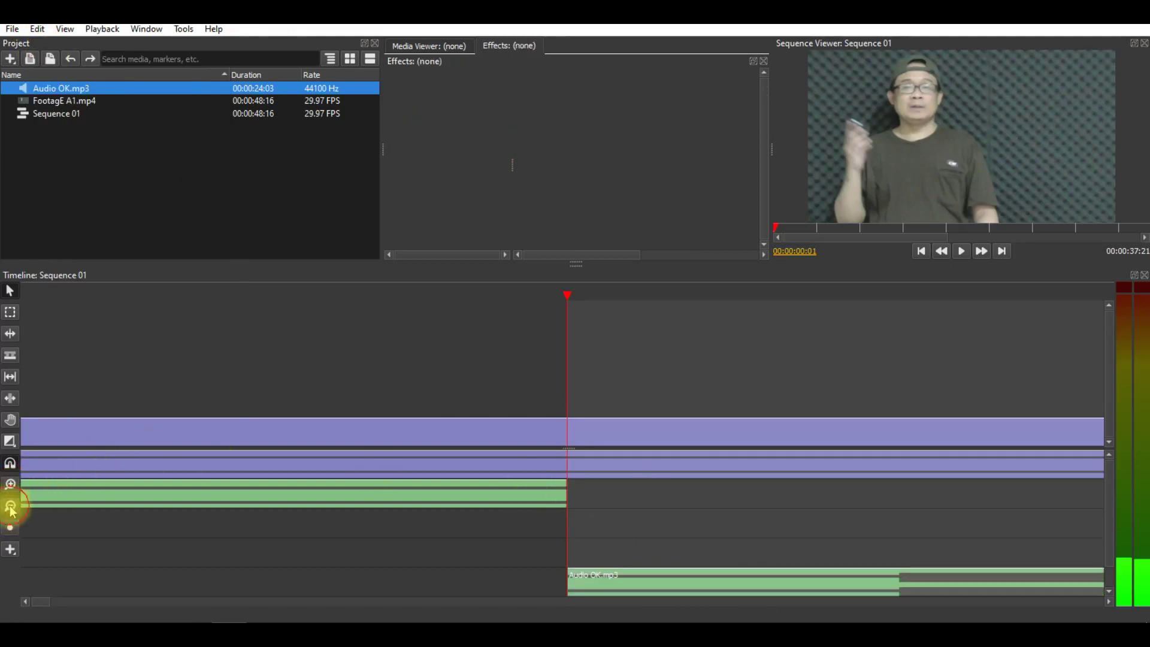
pyautogui.click(10, 507)
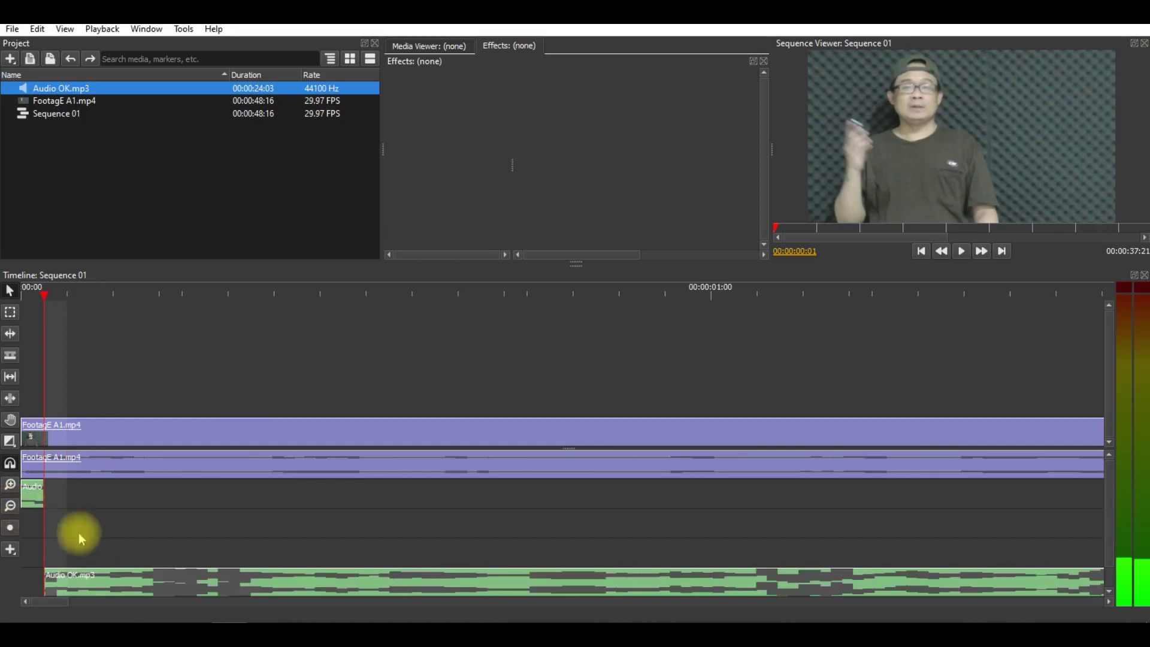
# Step: Return the playhead to 00:00:00:00 and move the longer Audio OK.mp3 piece to the track below the one-frame piece, about 10 frames in
pyautogui.moveTo(43, 297); pyautogui.dragTo(22, 298)
pyautogui.click(52, 442)
pyautogui.click(36, 500)
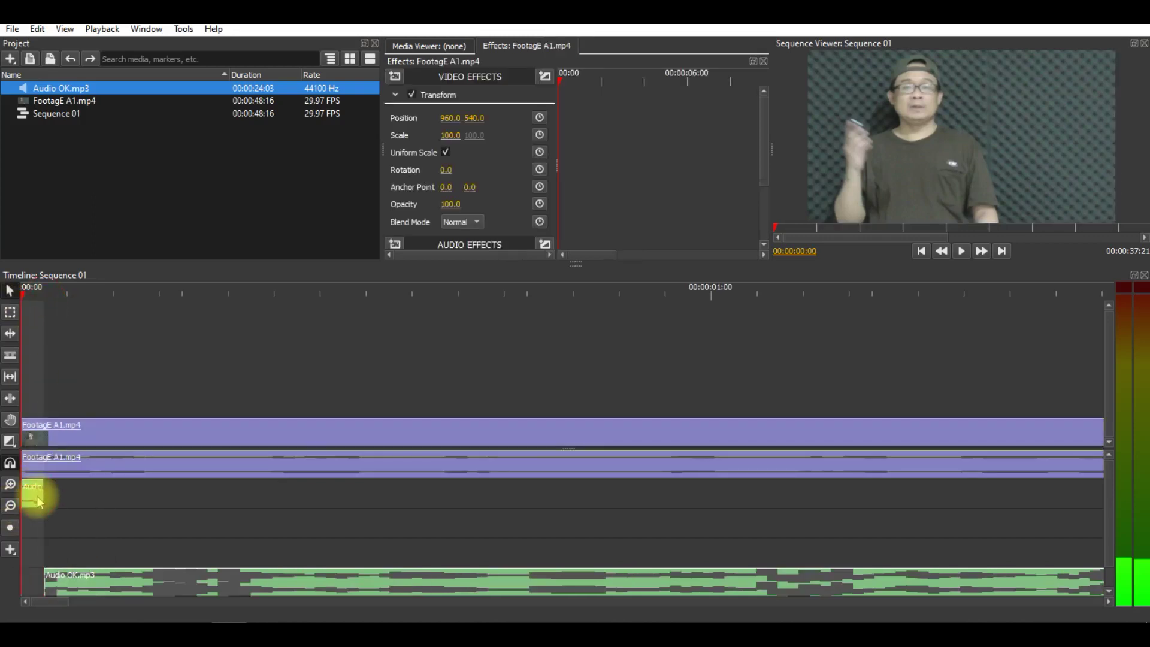
pyautogui.moveTo(37, 500); pyautogui.dragTo(62, 521)
pyautogui.click(103, 576)
pyautogui.moveTo(426, 563)
pyautogui.mouseDown()
pyautogui.moveTo(419, 575)
pyautogui.moveTo(441, 511)
pyautogui.moveTo(404, 560)
pyautogui.mouseUp()
# Step: Delete the short Audio OK.mp3 piece and move the longer piece into its place, directly under the footage audio at the timeline start
pyautogui.click(34, 490)
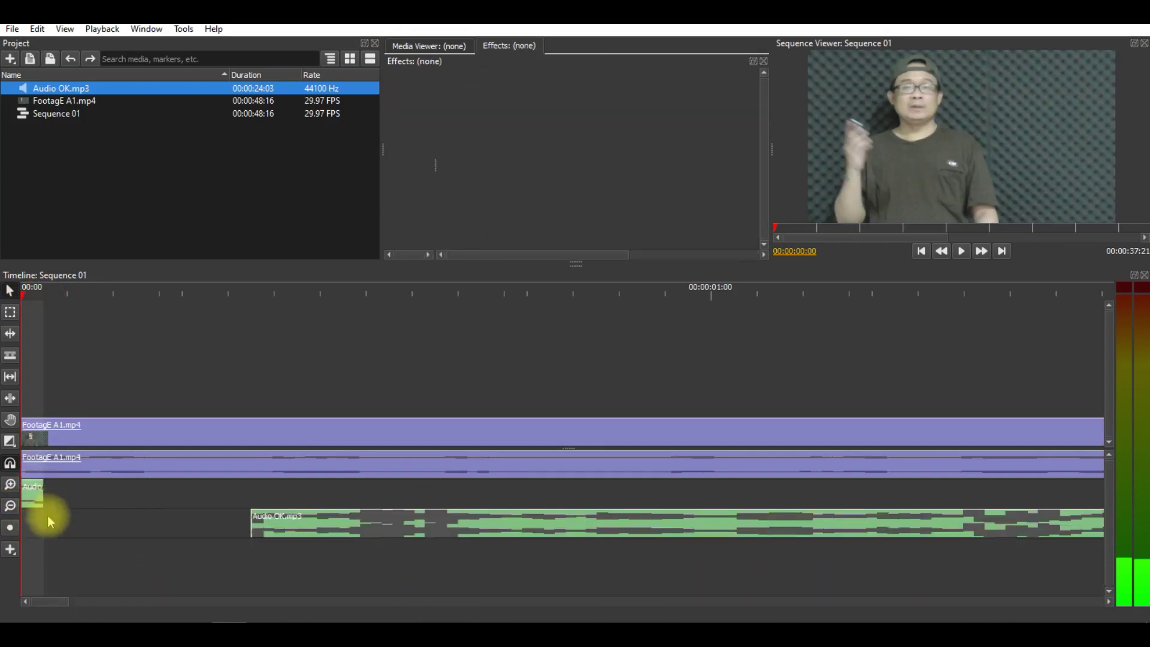
pyautogui.moveTo(35, 493); pyautogui.dragTo(217, 502)
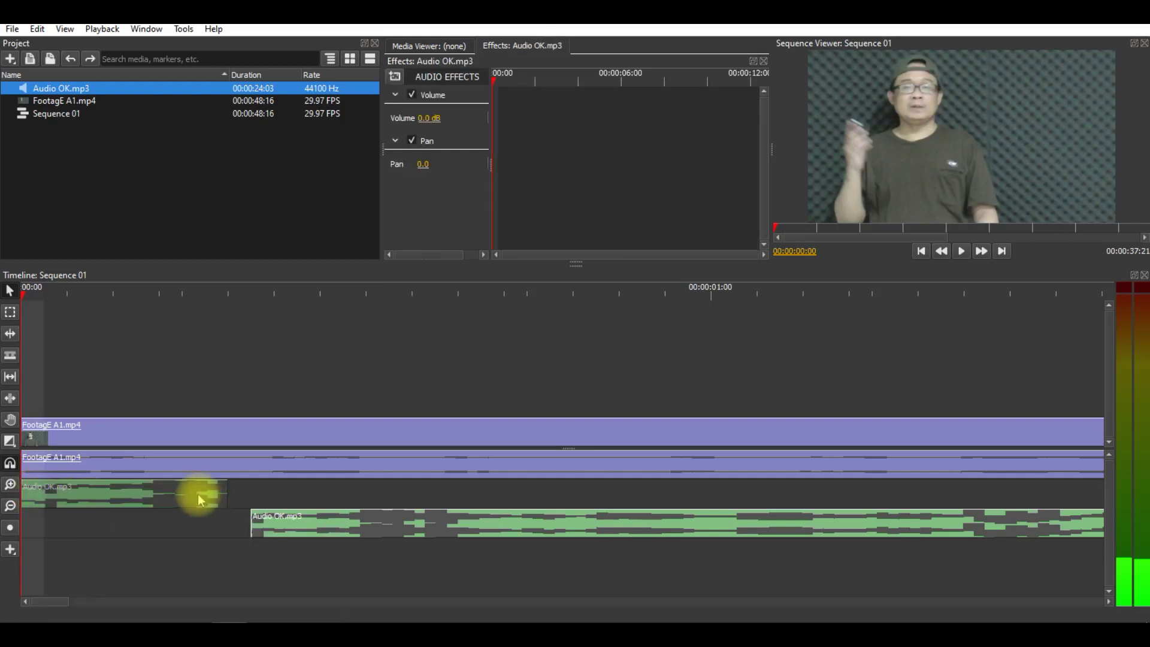
pyautogui.press('Delete')
pyautogui.moveTo(296, 518); pyautogui.dragTo(150, 493)
pyautogui.moveTo(67, 495); pyautogui.dragTo(67, 495)
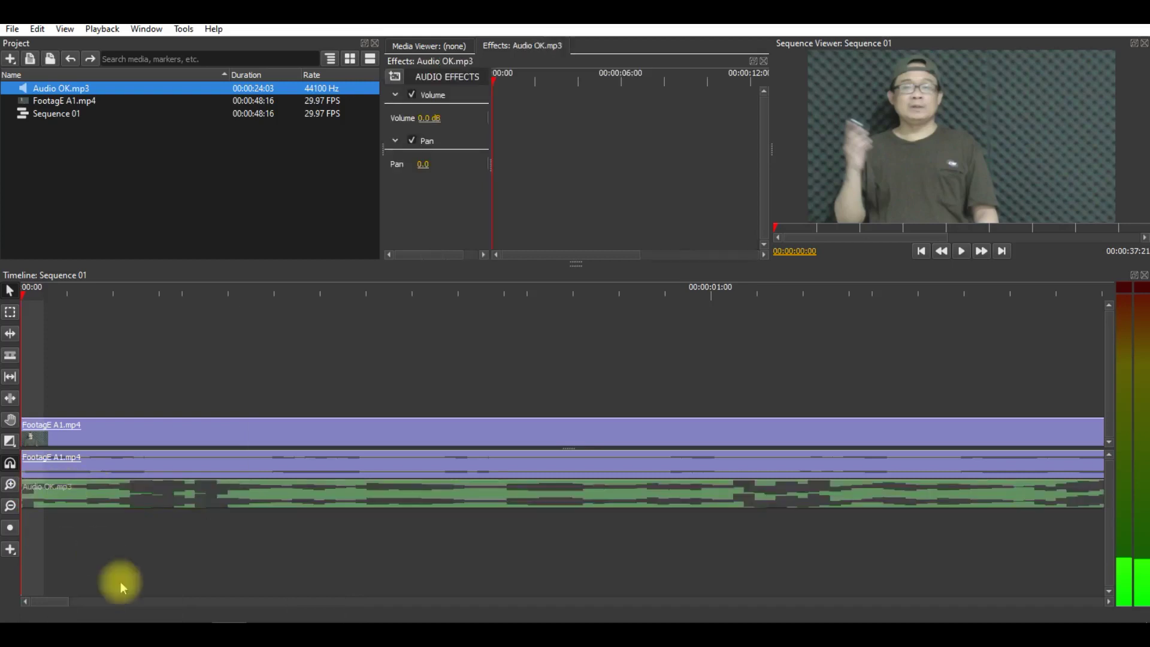
# Step: Play the sequence from the start and again from 00:00:00:15 to check the sync of the trimmed audio and video
pyautogui.click(962, 251)
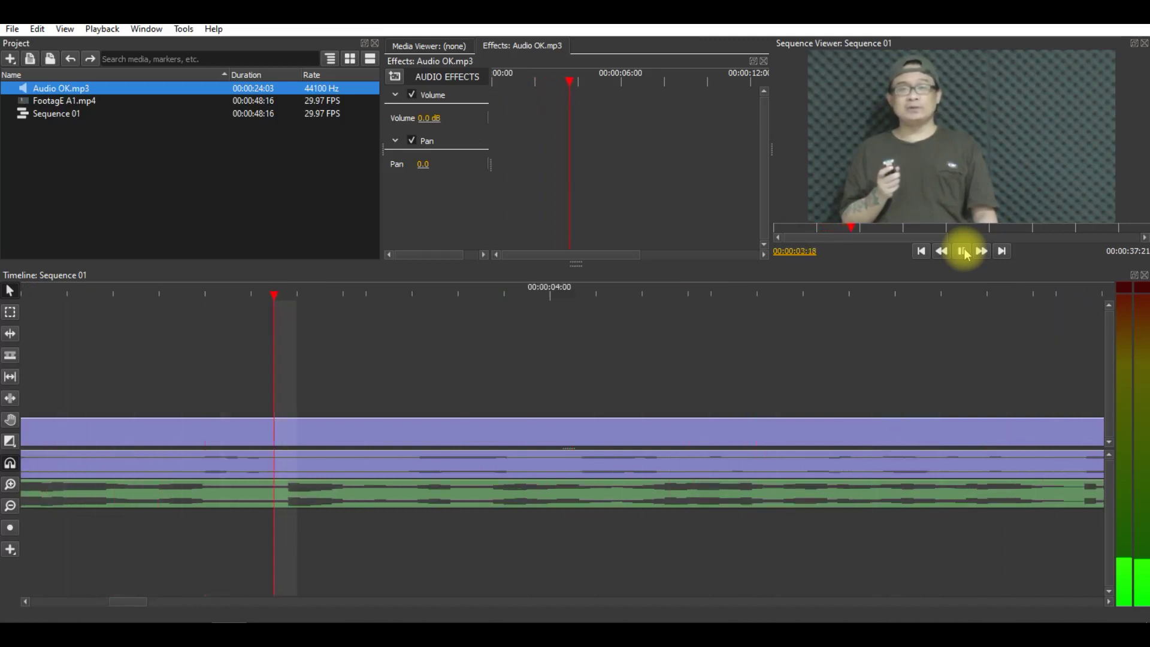
pyautogui.click(961, 251)
pyautogui.moveTo(124, 601); pyautogui.dragTo(3, 602)
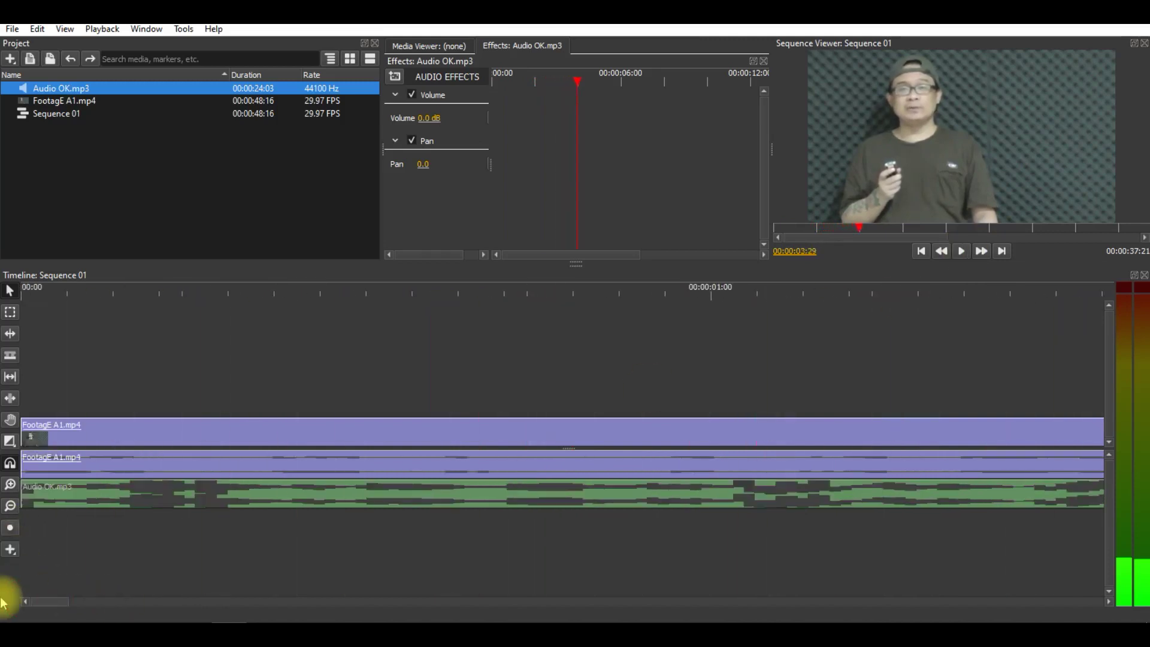
pyautogui.click(366, 293)
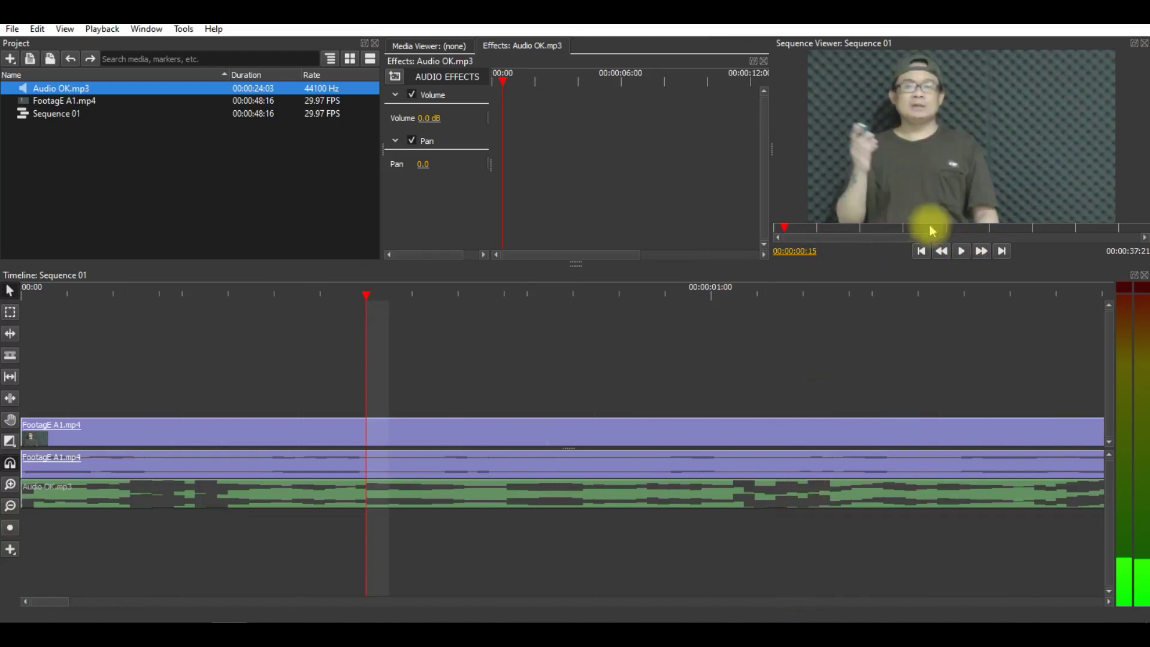
pyautogui.click(961, 251)
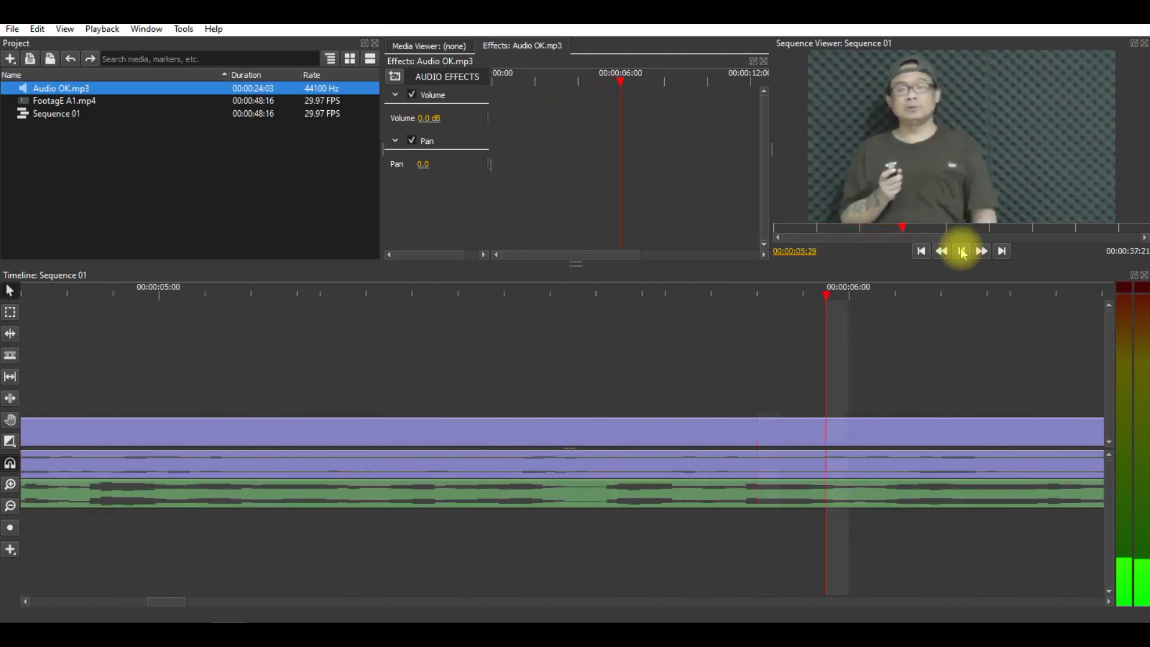
# Step: Stop playback, split FootagE A1.mp4 at 00:00:23:11 where Audio OK.mp3 ends, and delete the leftover footage after the cut
pyautogui.click(962, 252)
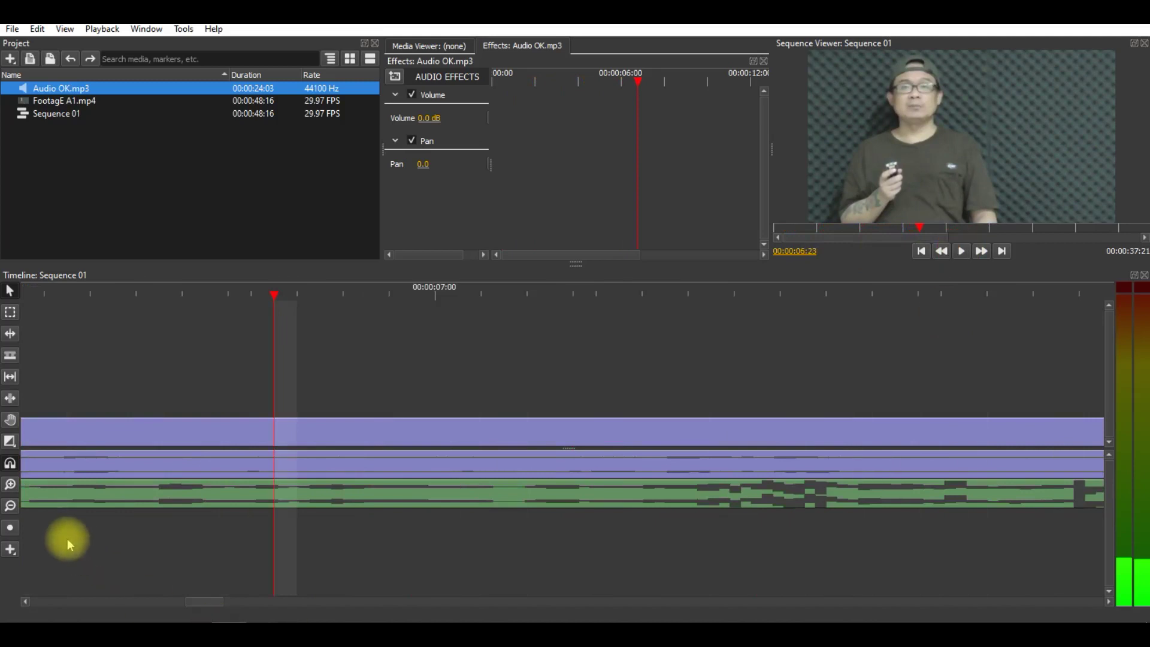
pyautogui.click(10, 506)
pyautogui.click(10, 506)
pyautogui.click(10, 507)
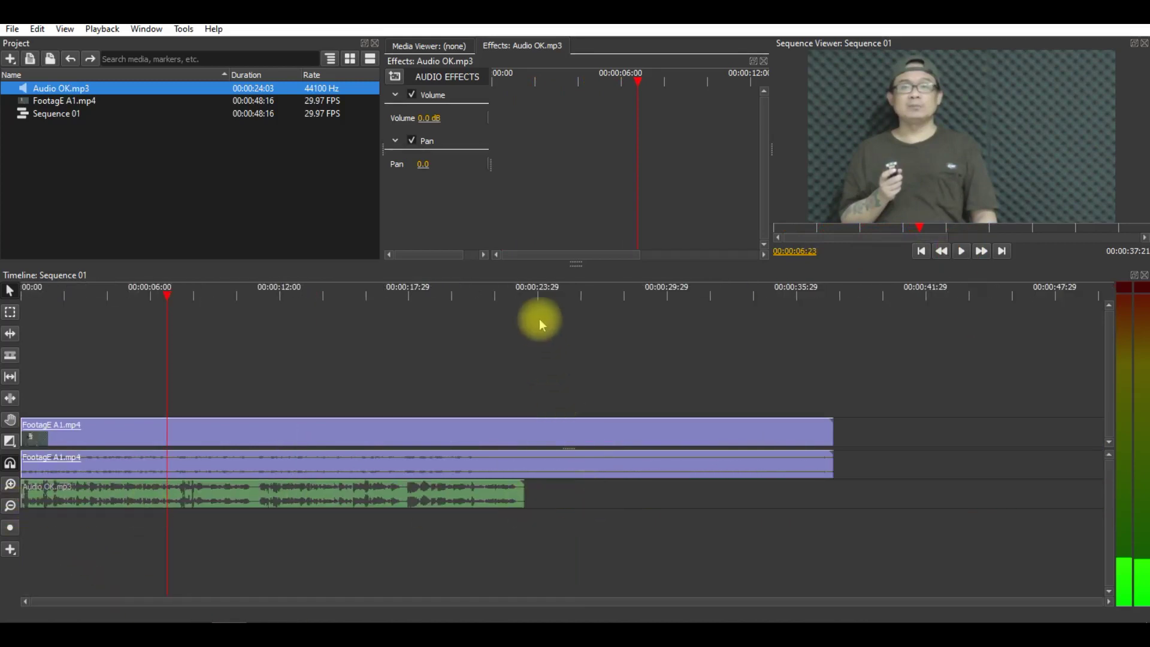
pyautogui.moveTo(536, 296); pyautogui.dragTo(526, 288)
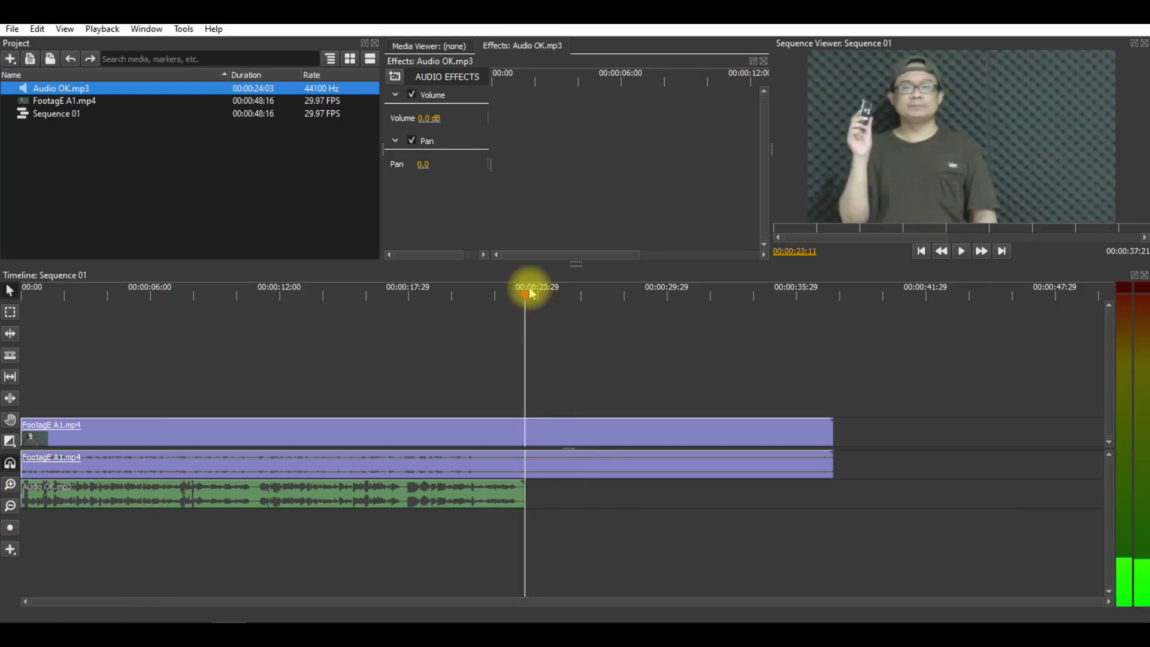
pyautogui.click(529, 436)
pyautogui.rightClick(529, 435)
pyautogui.click(560, 272)
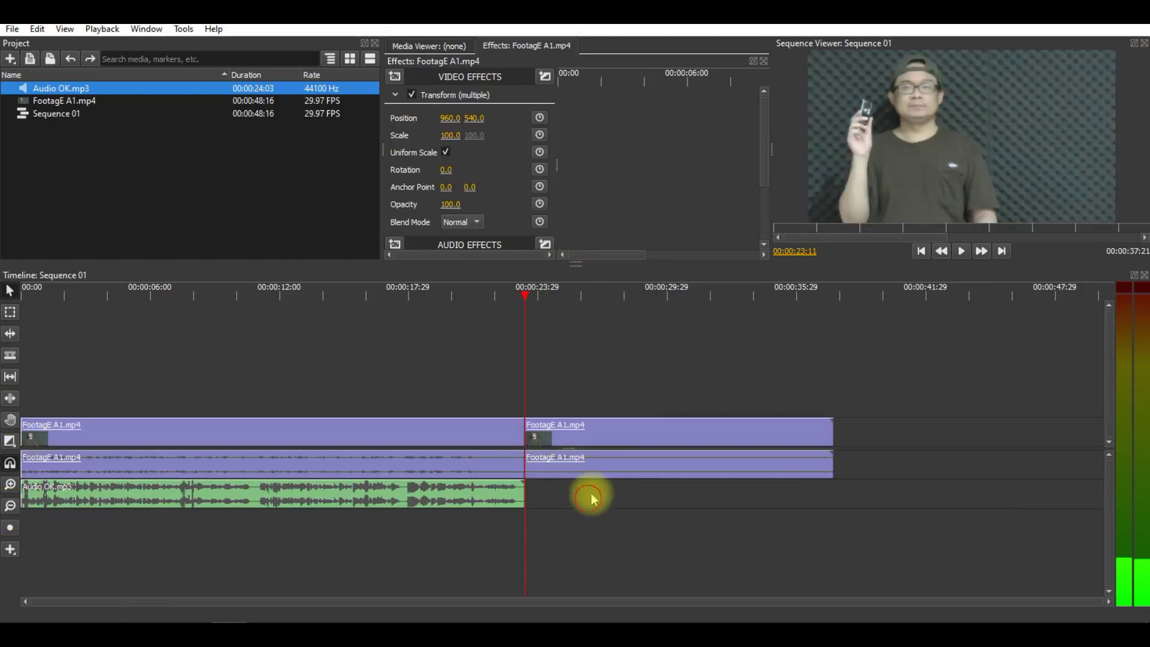
pyautogui.click(638, 422)
pyautogui.press('Delete')
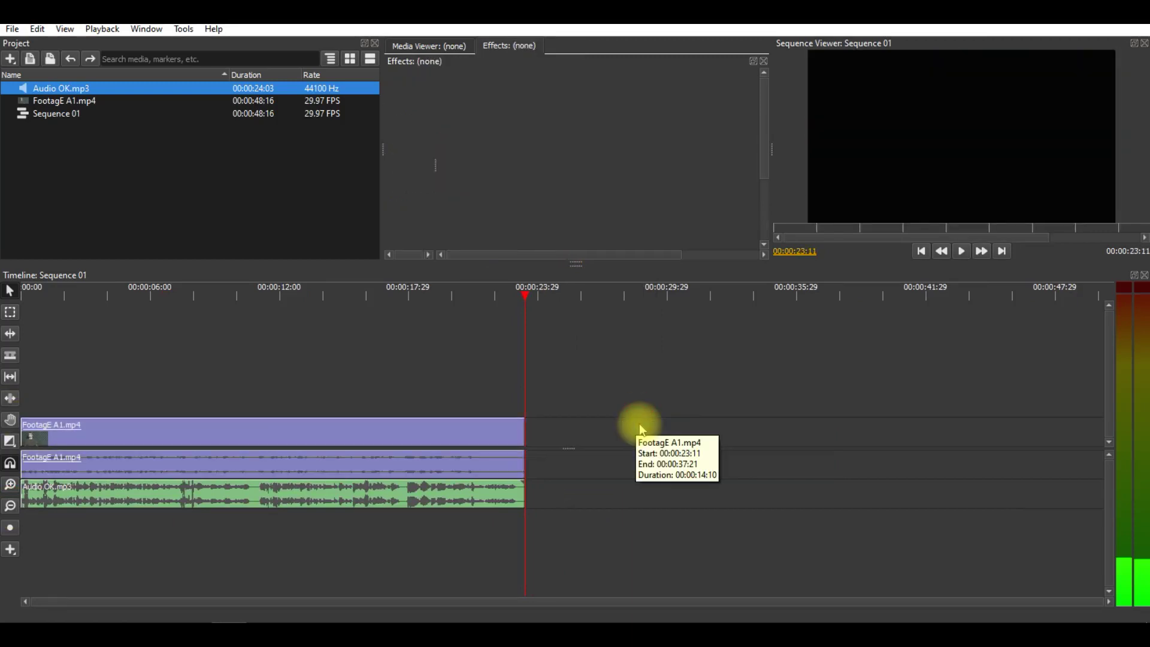
# Step: Unlink the video and audio of the remaining FootagE A1.mp4 clip
pyautogui.click(283, 432)
pyautogui.rightClick(283, 431)
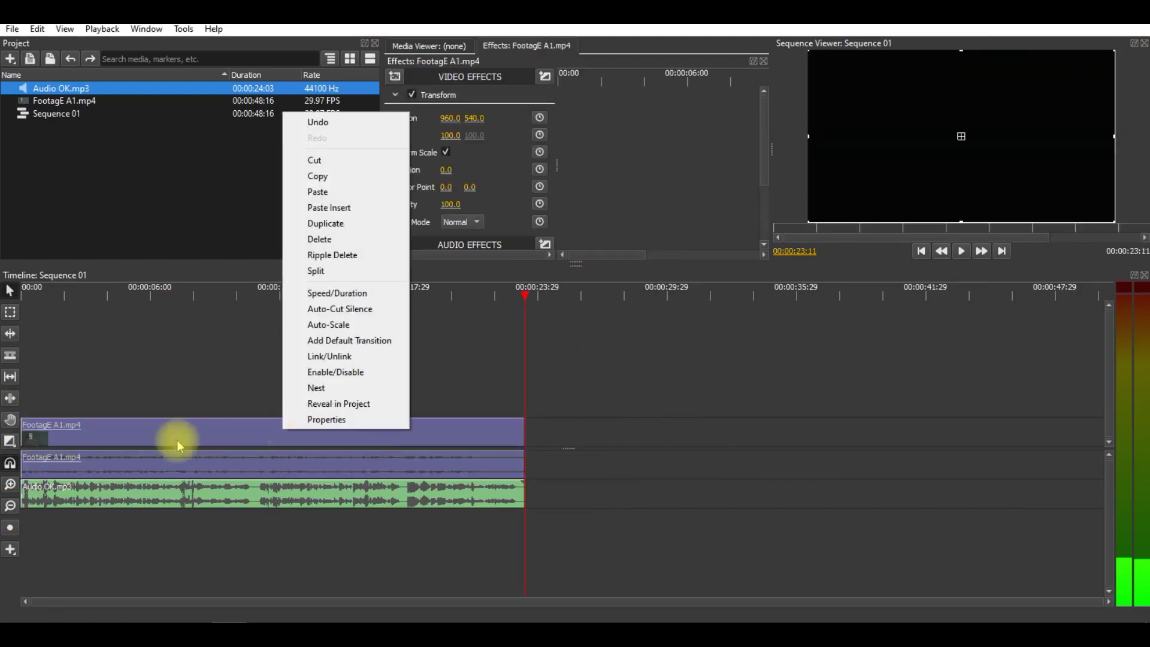
pyautogui.click(146, 430)
pyautogui.rightClick(146, 429)
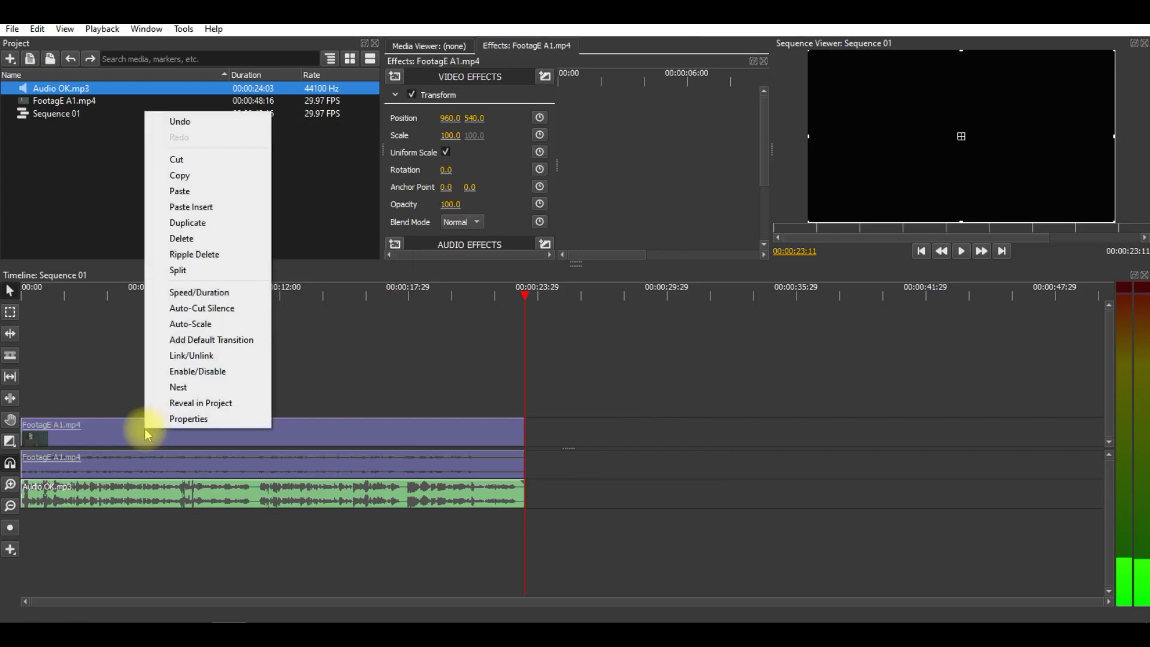
pyautogui.click(213, 356)
pyautogui.click(623, 488)
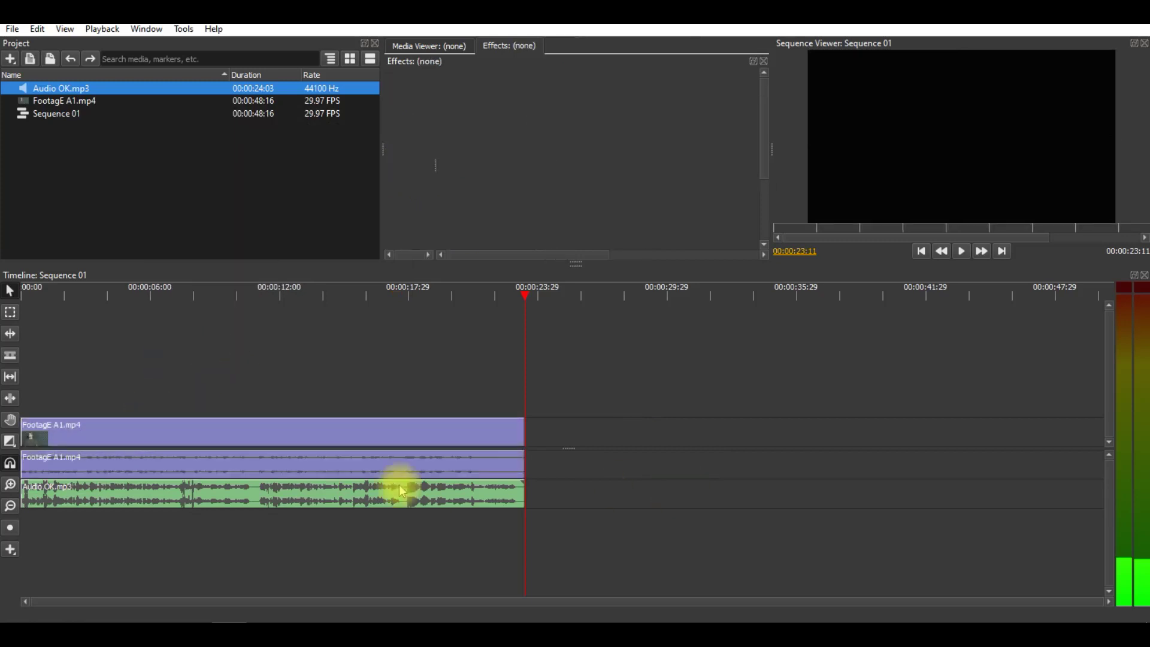
# Step: Move the unlinked FootagE A1.mp4 audio away from the video to 00:00:27:00 and delete it, keeping only Audio OK.mp3 as sound
pyautogui.click(368, 469)
pyautogui.moveTo(368, 469); pyautogui.dragTo(732, 456)
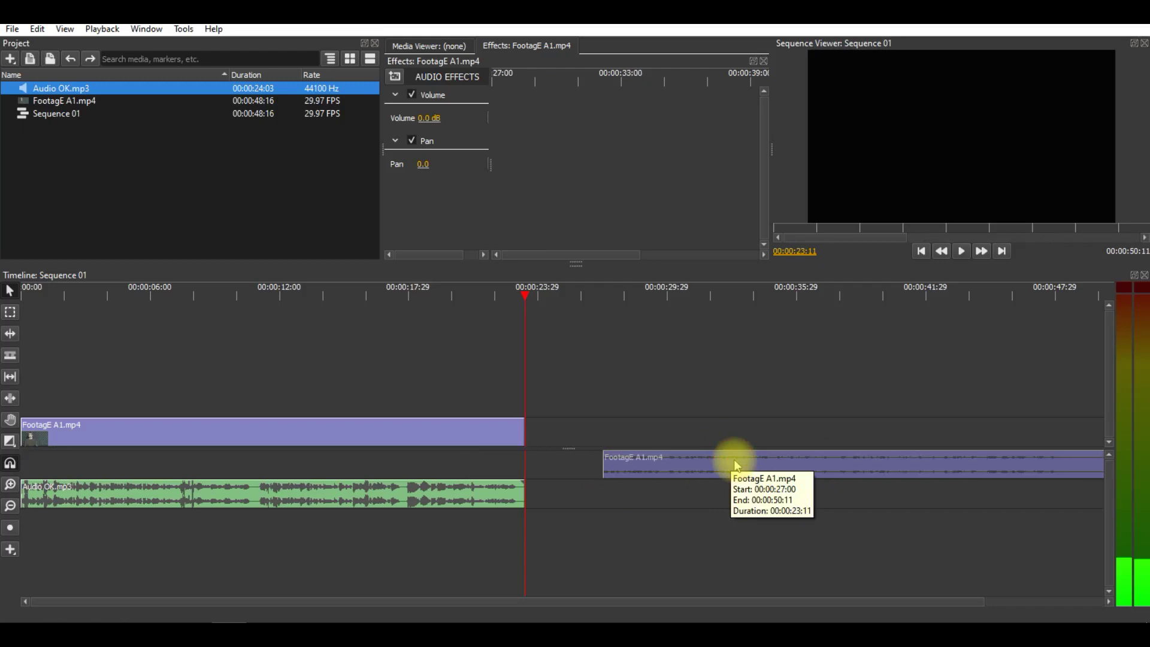
pyautogui.press('Delete')
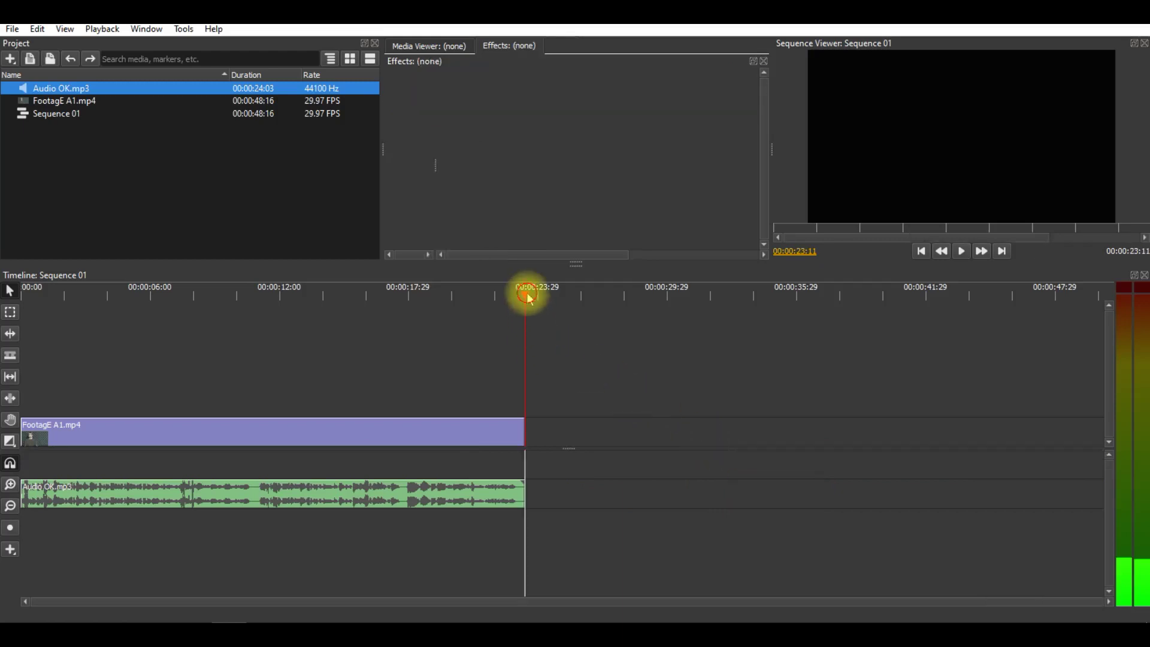
# Step: Play the sequence from the start to check the video with only the Audio OK.mp3 sound
pyautogui.press('Home')
pyautogui.click(965, 252)
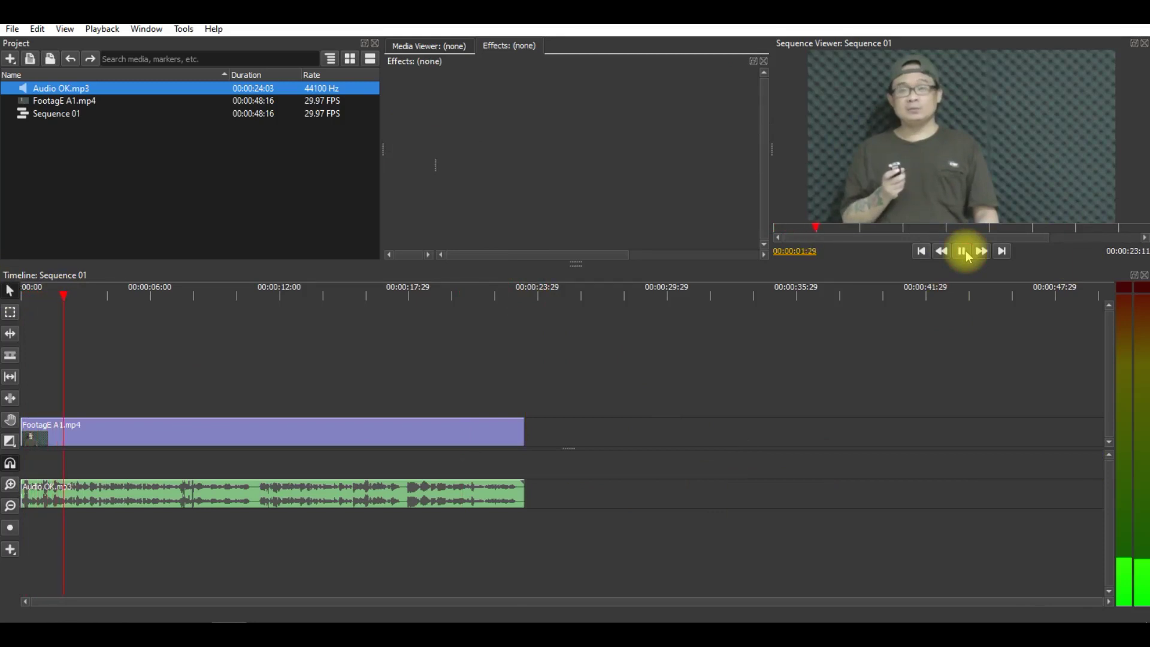